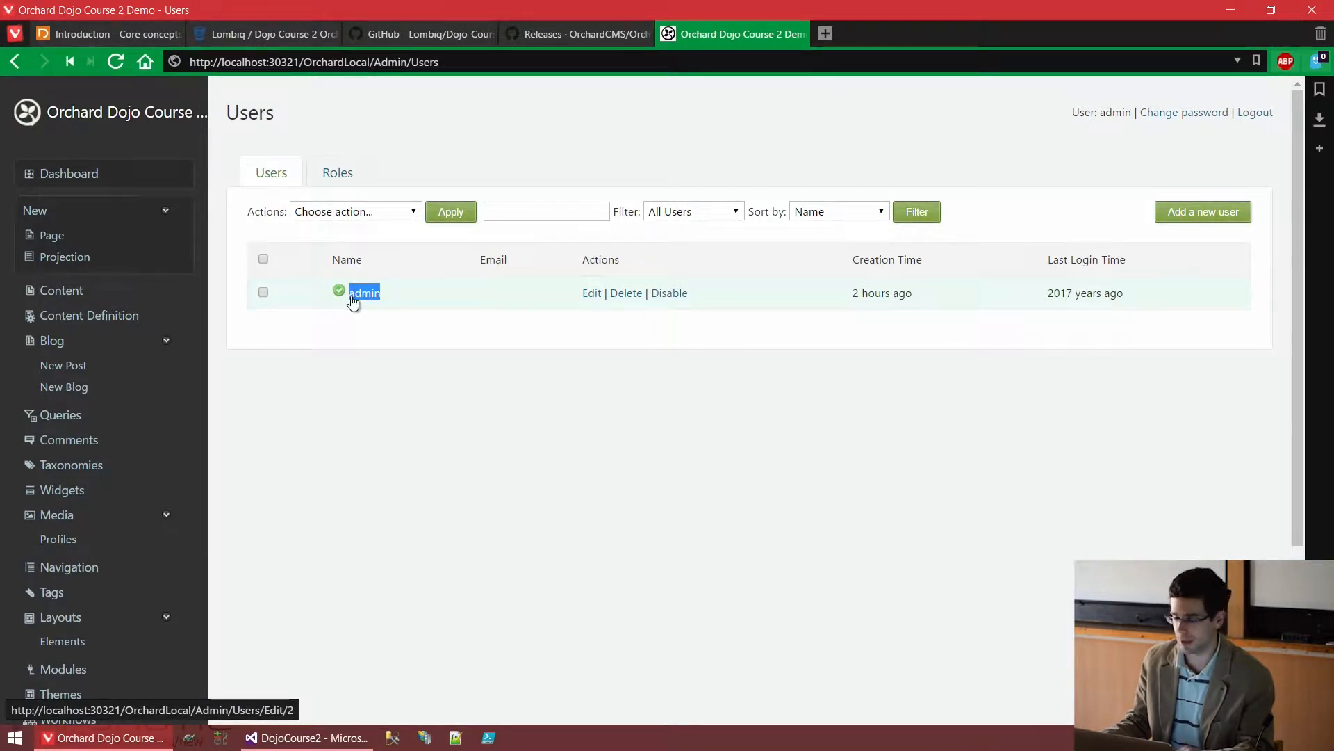
View the admin user's edit page, with no roles ticked, then return to the Users list
{"action": "left_click", "coordinate": [593, 296]}
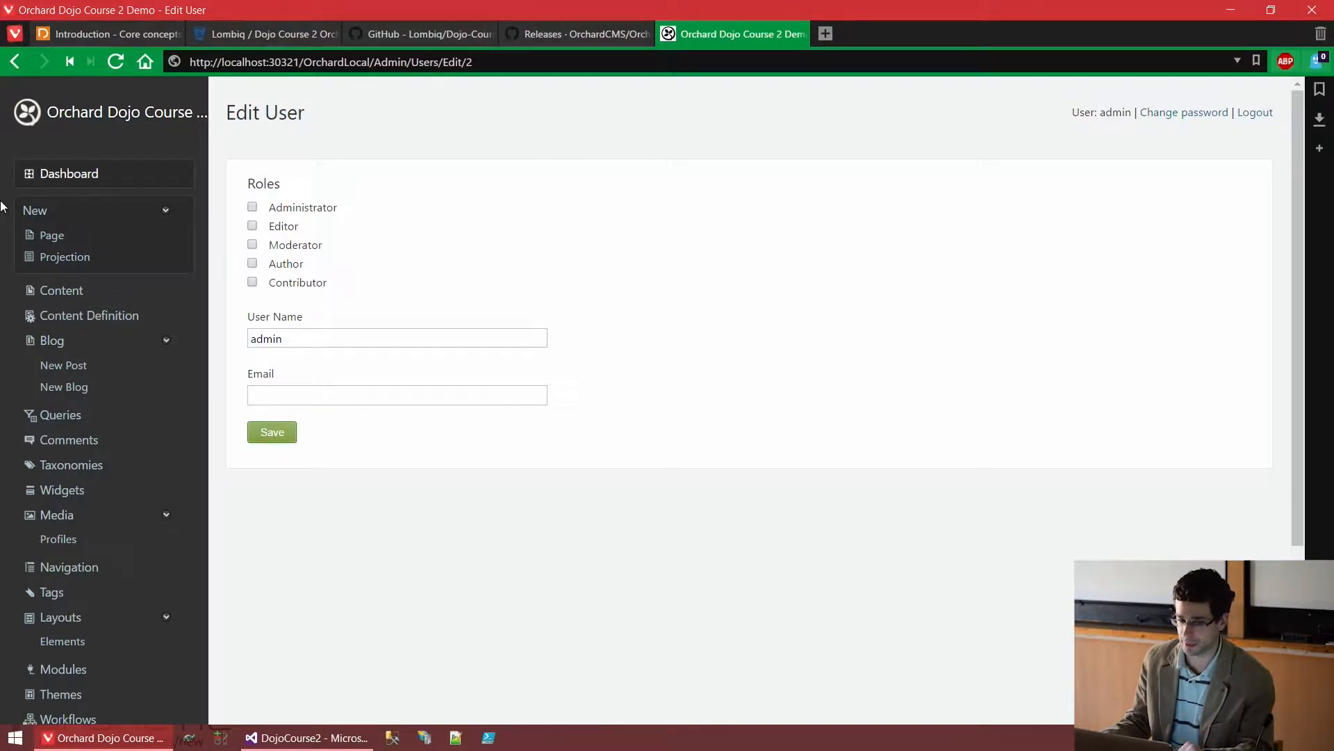
{"action": "left_click", "coordinate": [4, 75]}
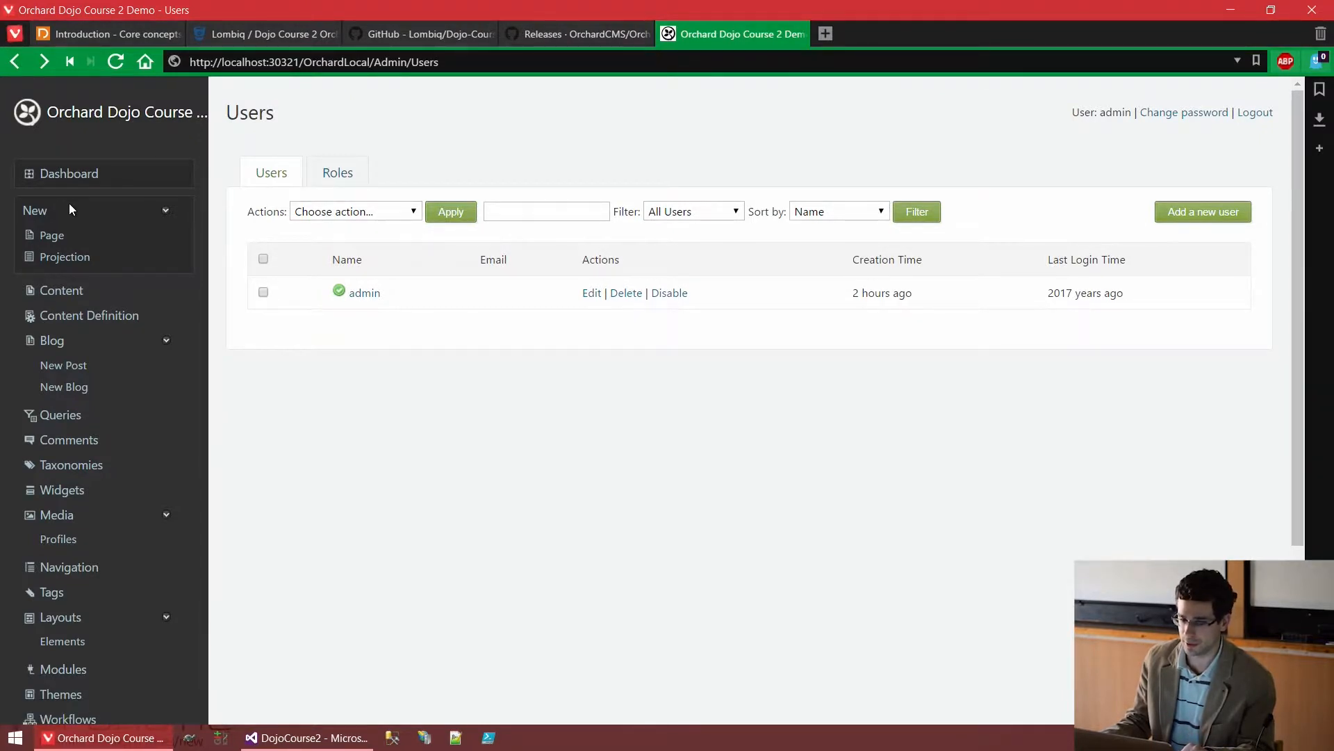
Enable 'Users can create new accounts on the site', save user settings, and copy the site URL
{"action": "scroll", "coordinate": [69, 203], "scroll_direction": "down", "scroll_amount": 3}
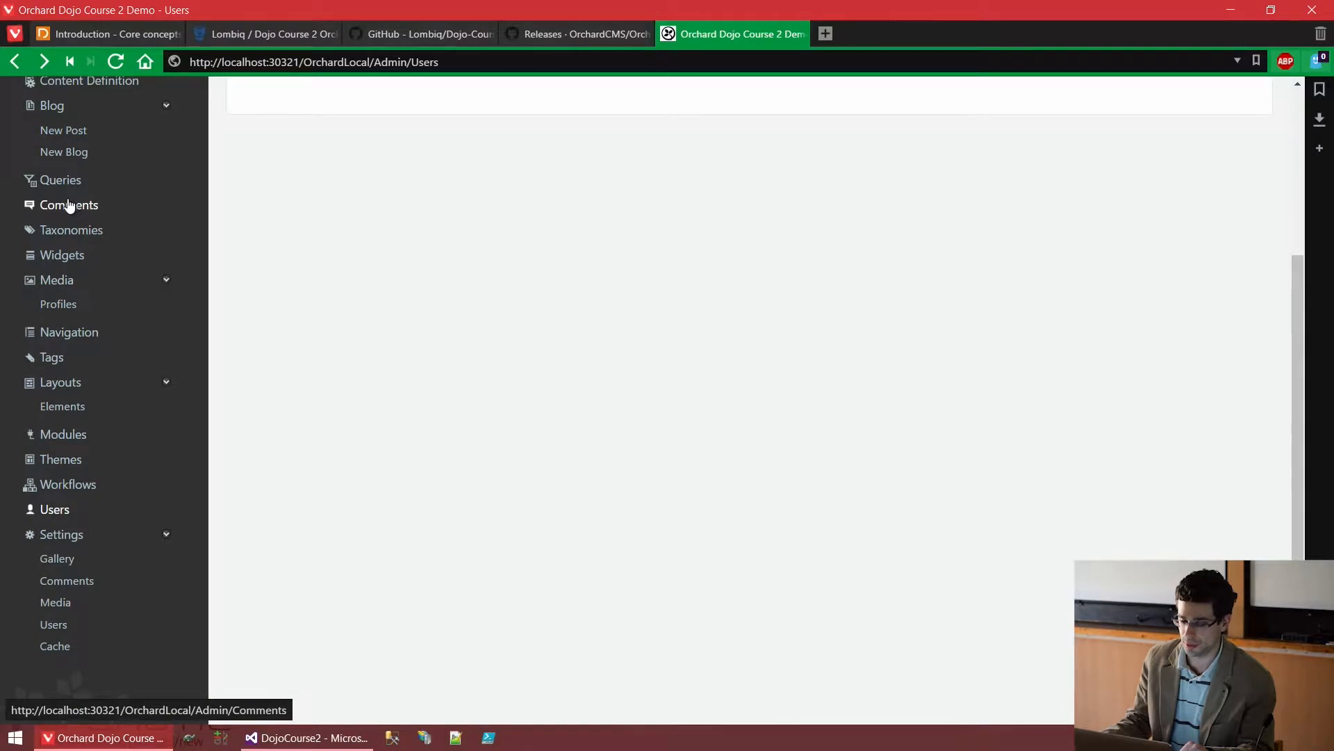
{"action": "left_click", "coordinate": [99, 634]}
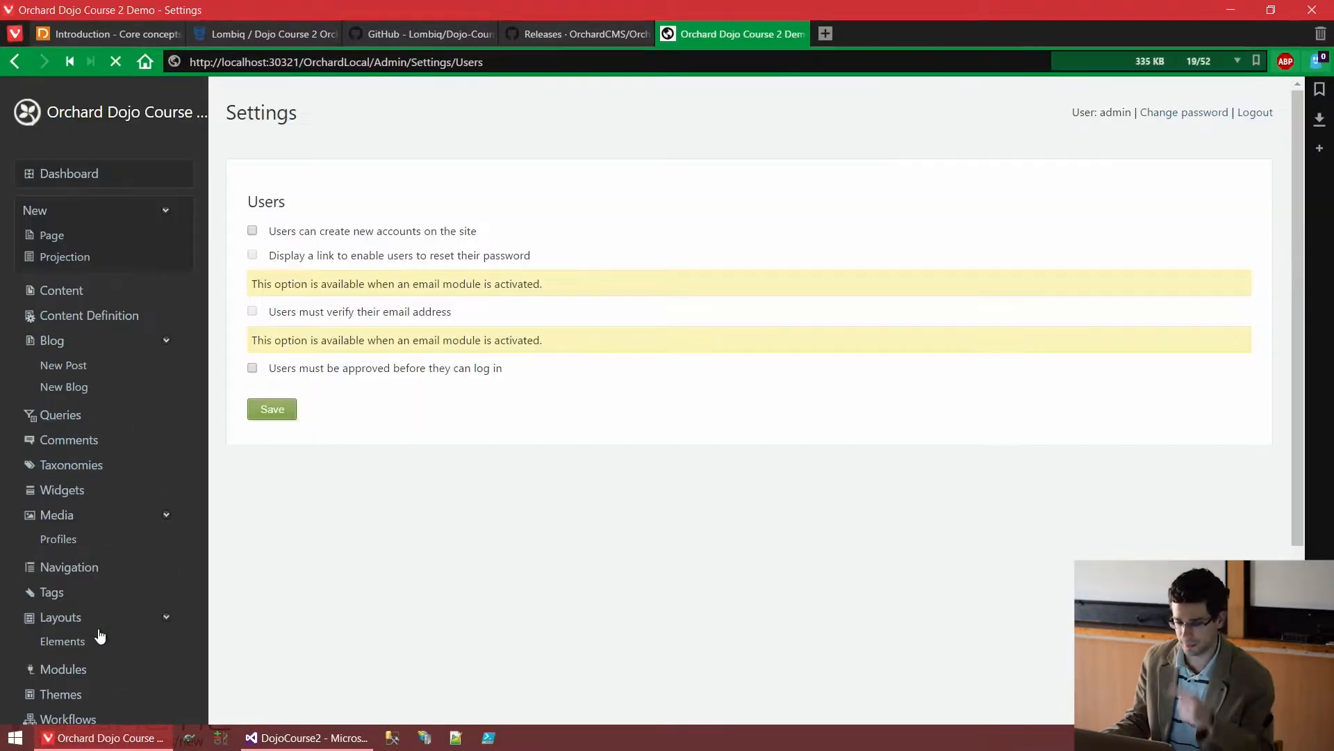
{"action": "left_click", "coordinate": [417, 232]}
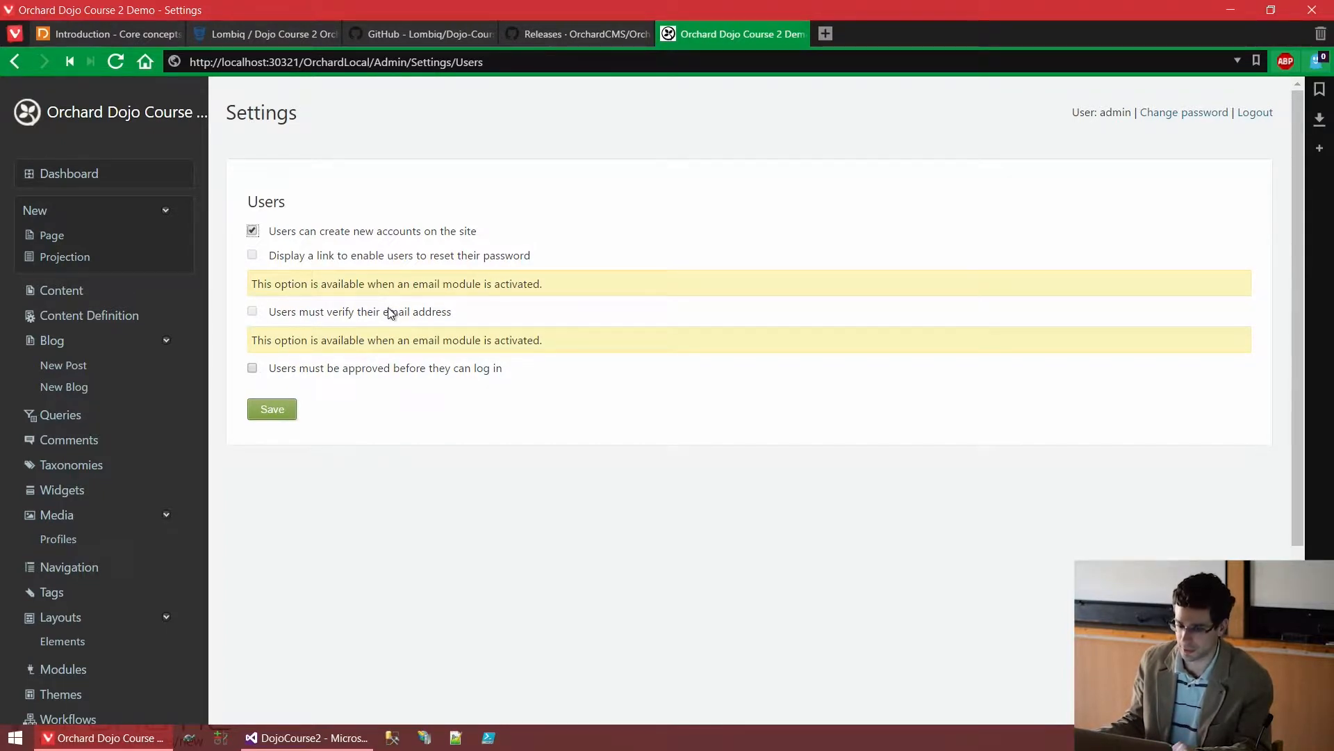
{"action": "left_click", "coordinate": [275, 416]}
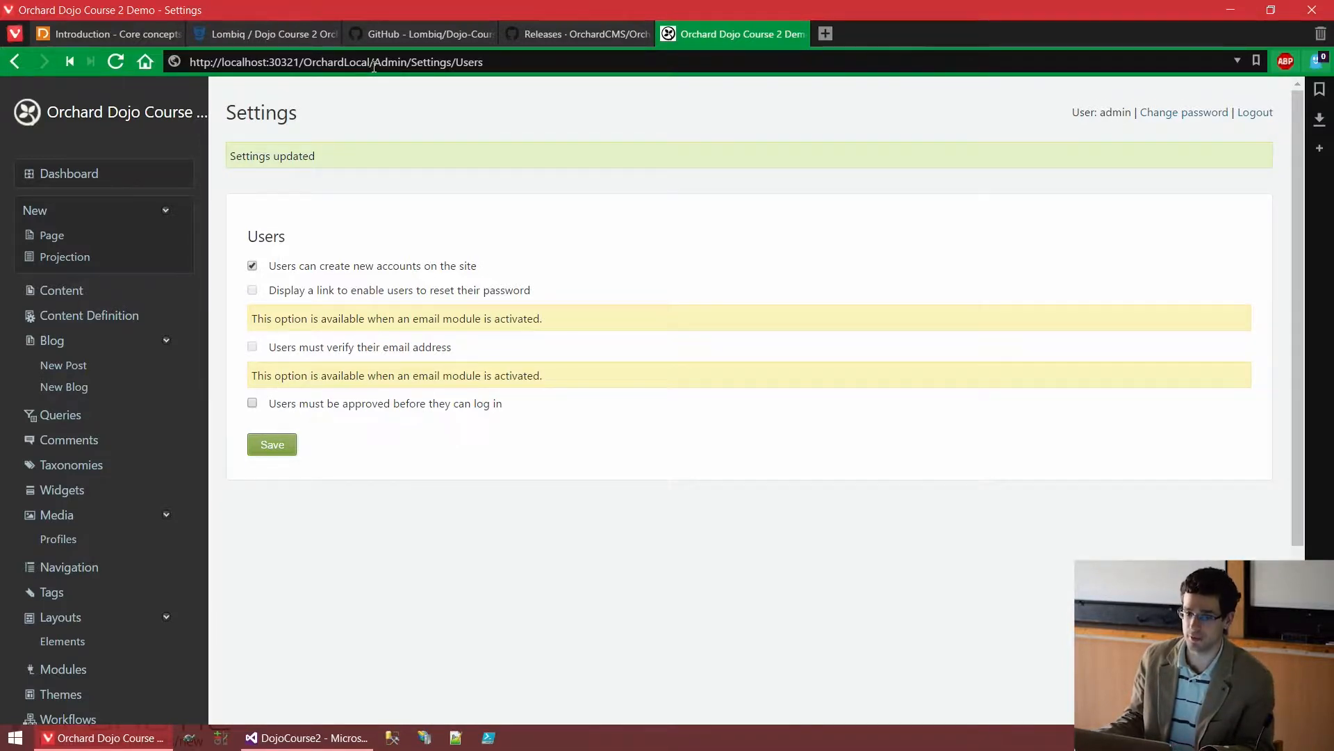
{"action": "left_click_drag", "start_coordinate": [370, 62], "coordinate": [107, 61]}
{"action": "key", "text": "ctrl+c"}
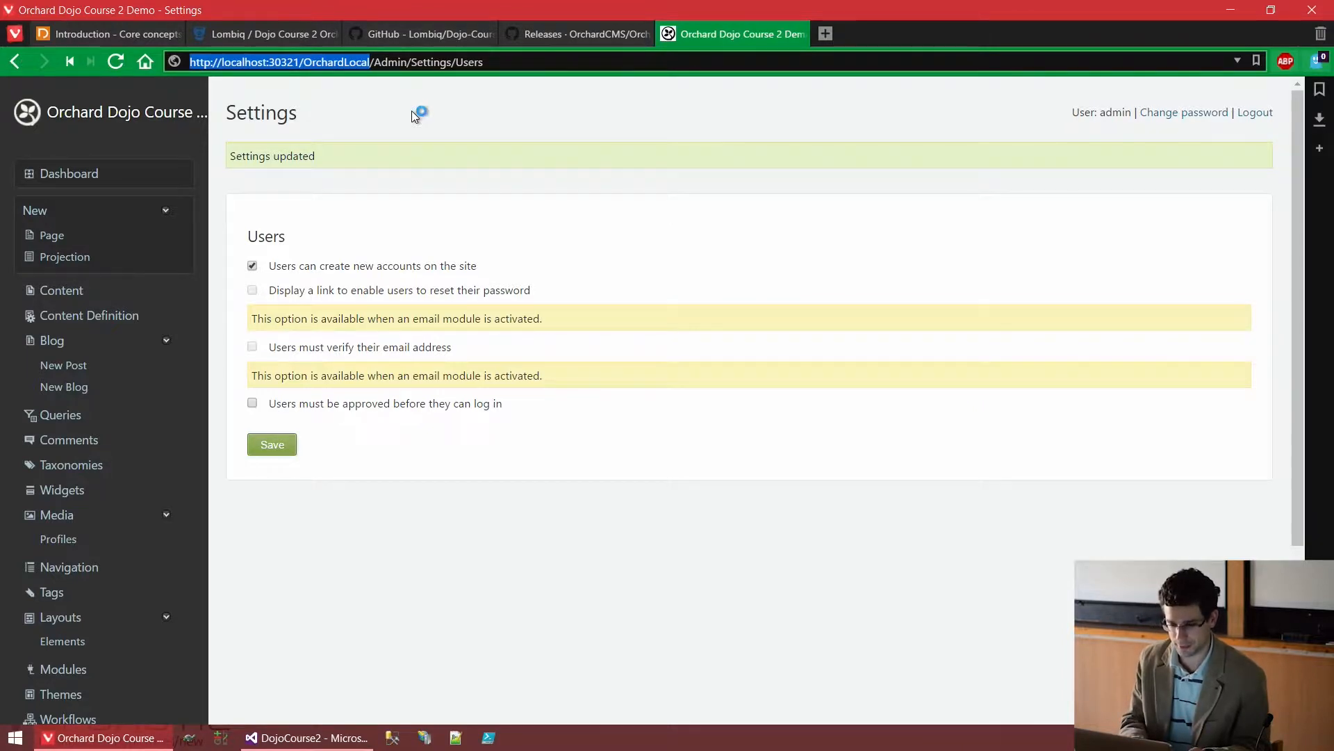
{"action": "key", "text": "ctrl+n"}
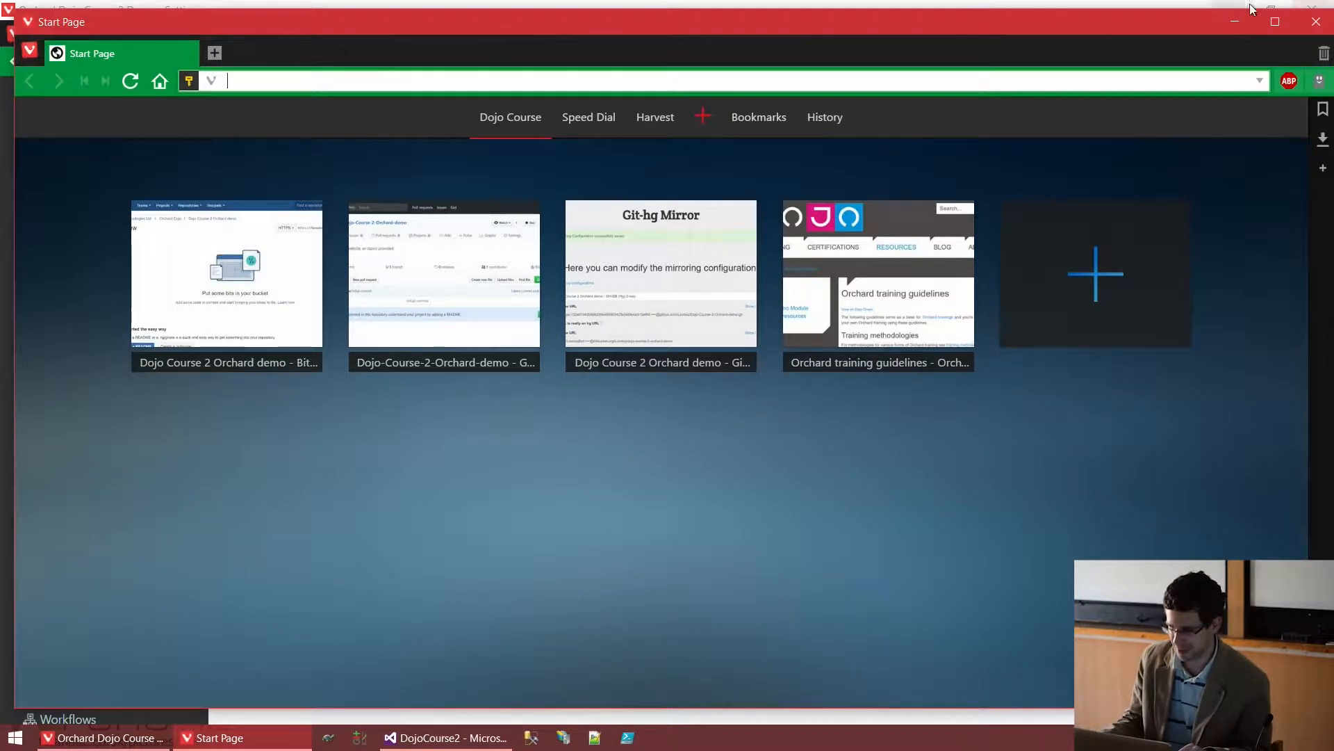
Paste the copied site URL into the new Vivaldi window, load the home page, and go to Log On
{"action": "left_click", "coordinate": [1316, 21]}
{"action": "left_click", "coordinate": [742, 380]}
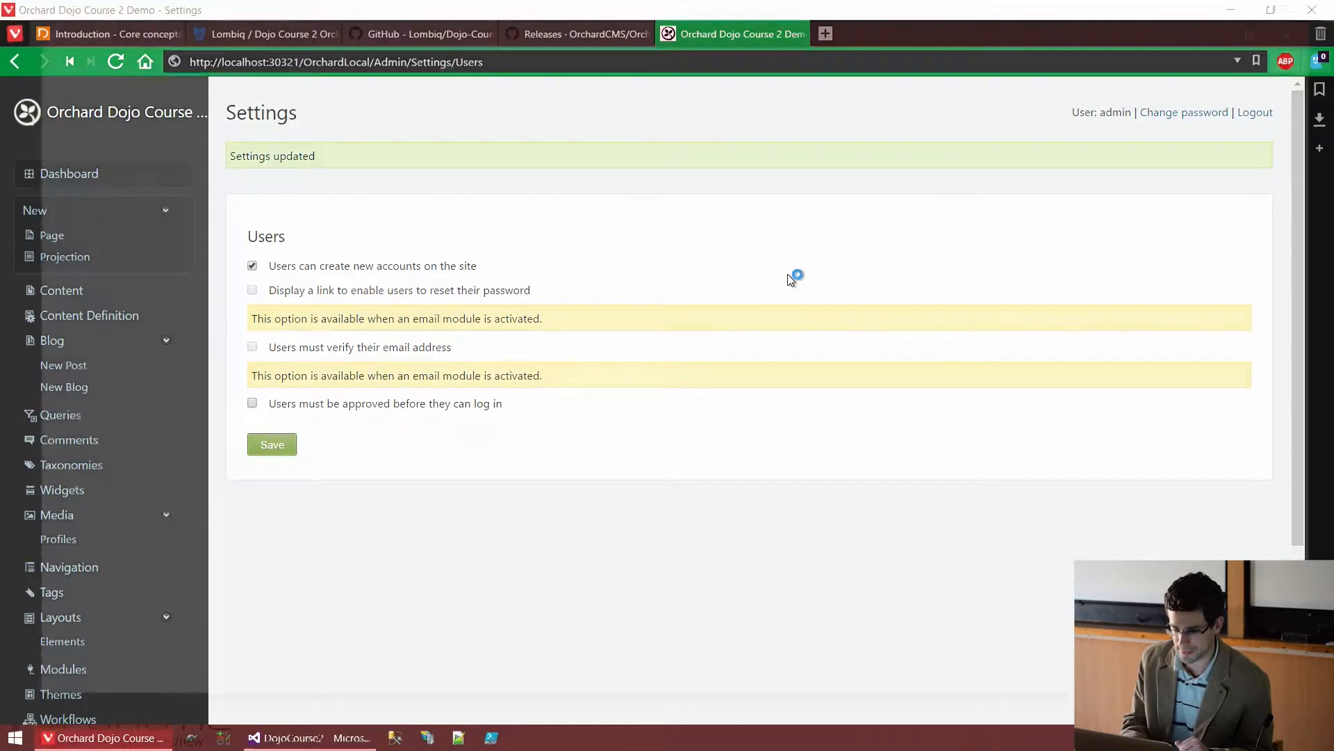
{"action": "key", "text": "ctrl+v"}
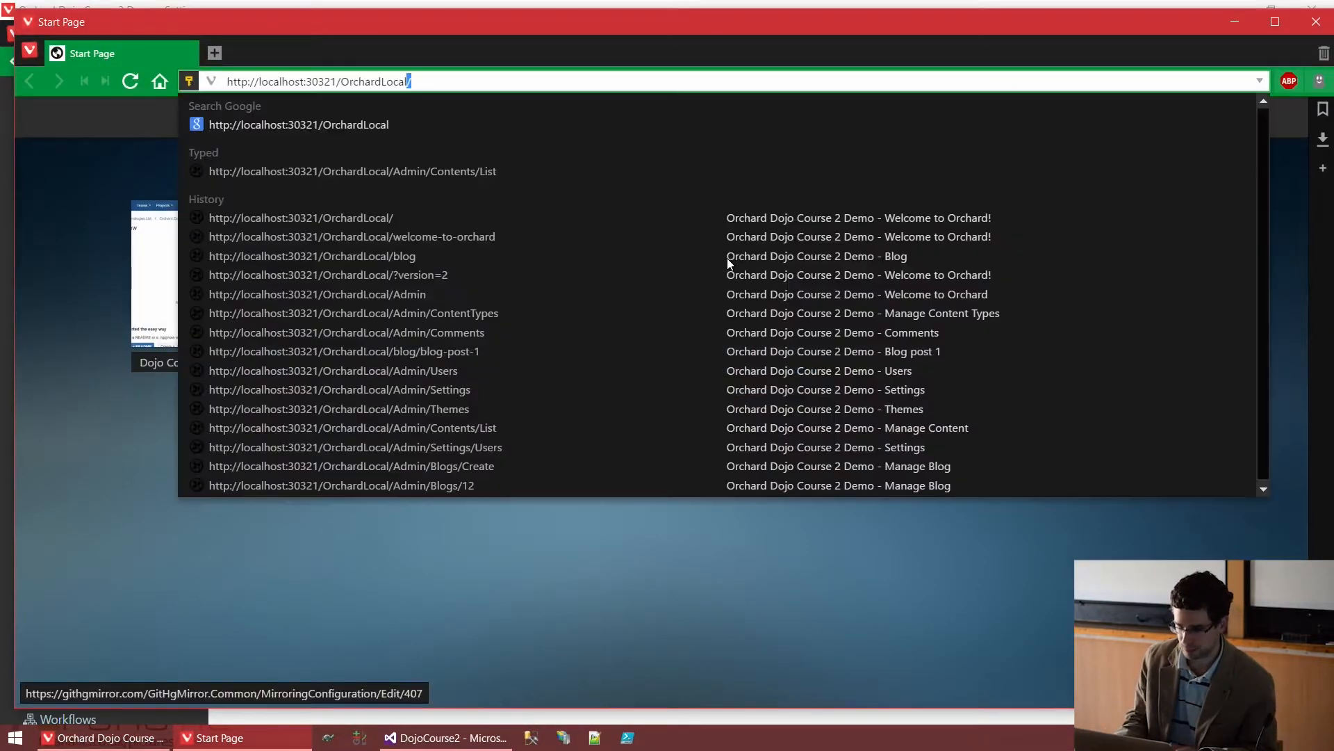
{"action": "key", "text": "Return"}
{"action": "key", "text": "super+Up"}
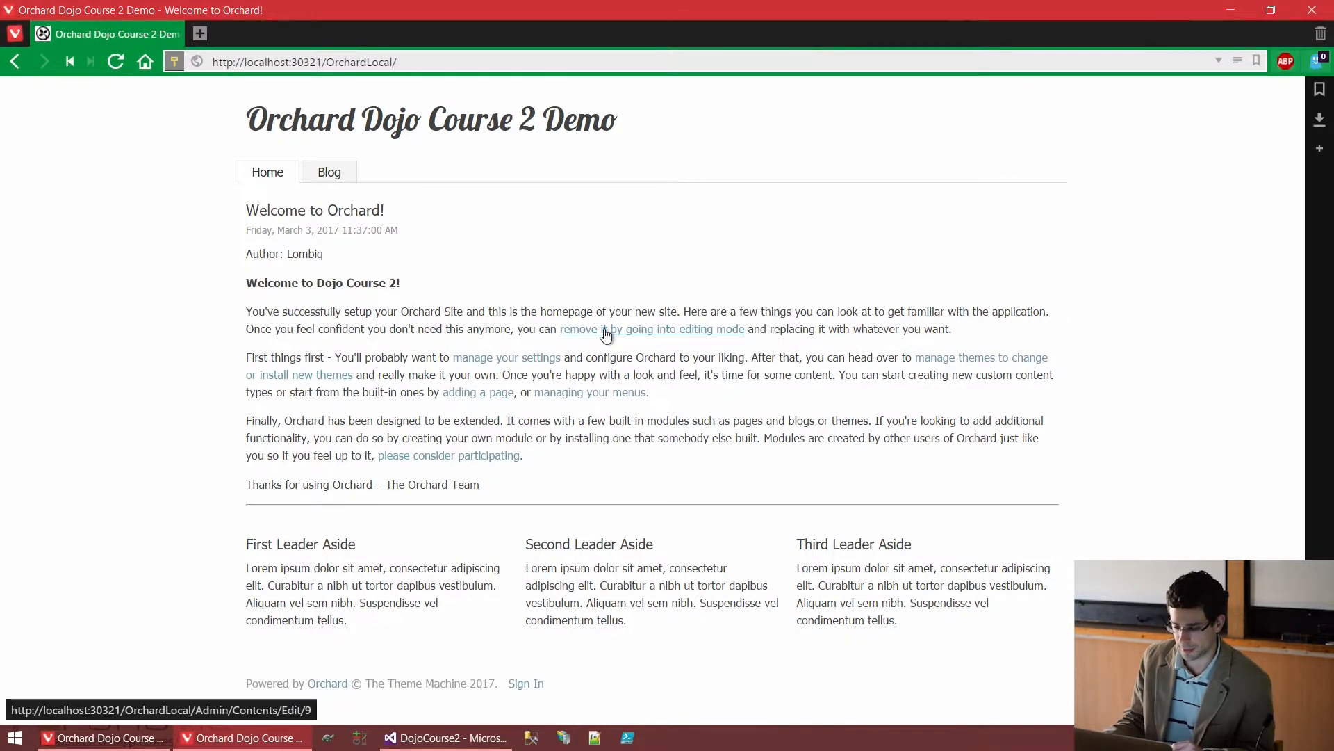
{"action": "left_click", "coordinate": [525, 683]}
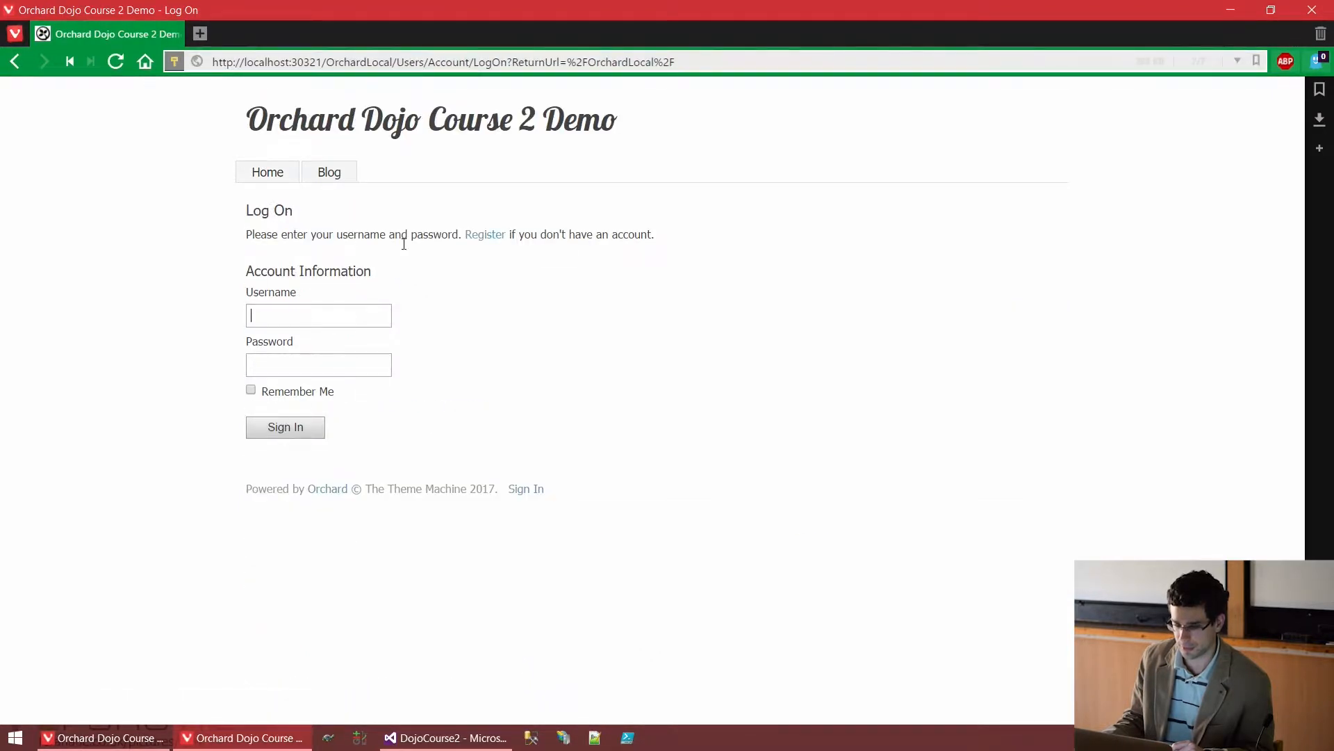
Fill the registration form with the test username, e-mail and password, and register the account
{"action": "left_click", "coordinate": [495, 239]}
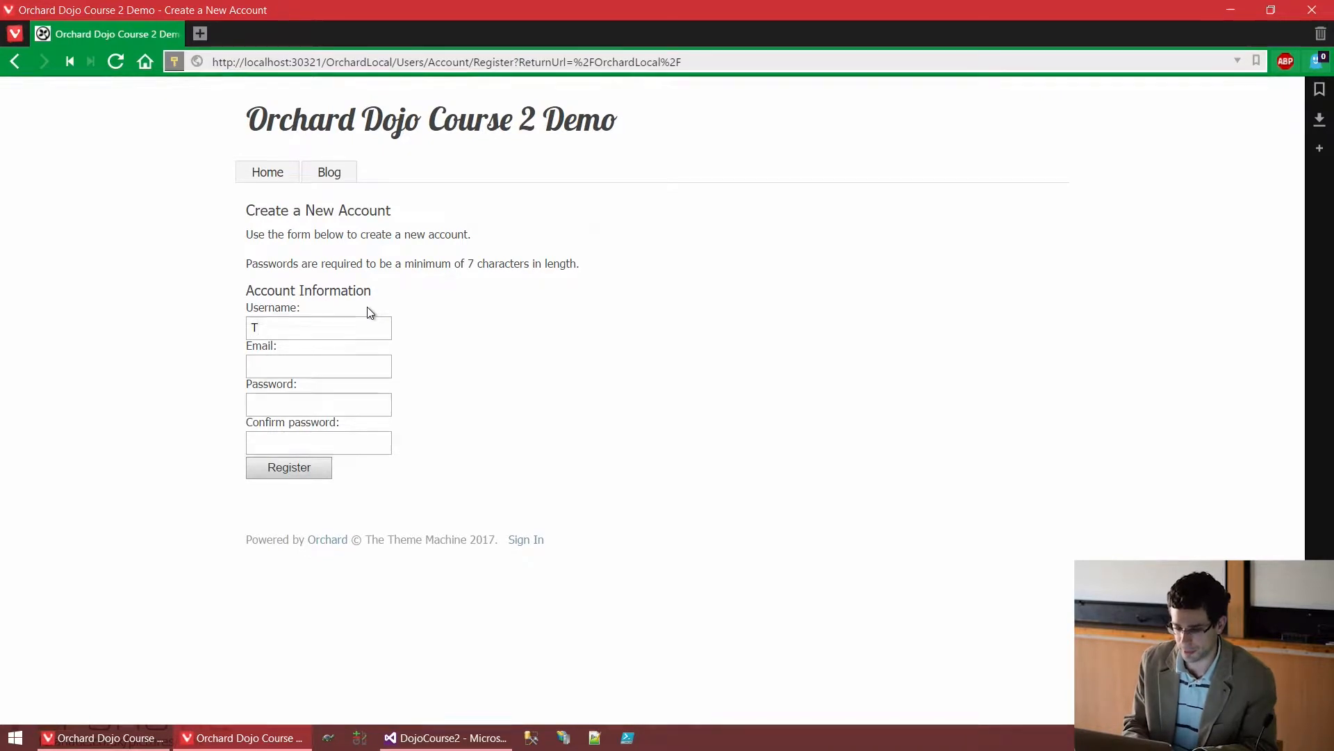
{"action": "key", "text": "Tab"}
{"action": "type", "text": "testd"}
{"action": "key", "text": "BackSpace"}
{"action": "type", "text": "@"}
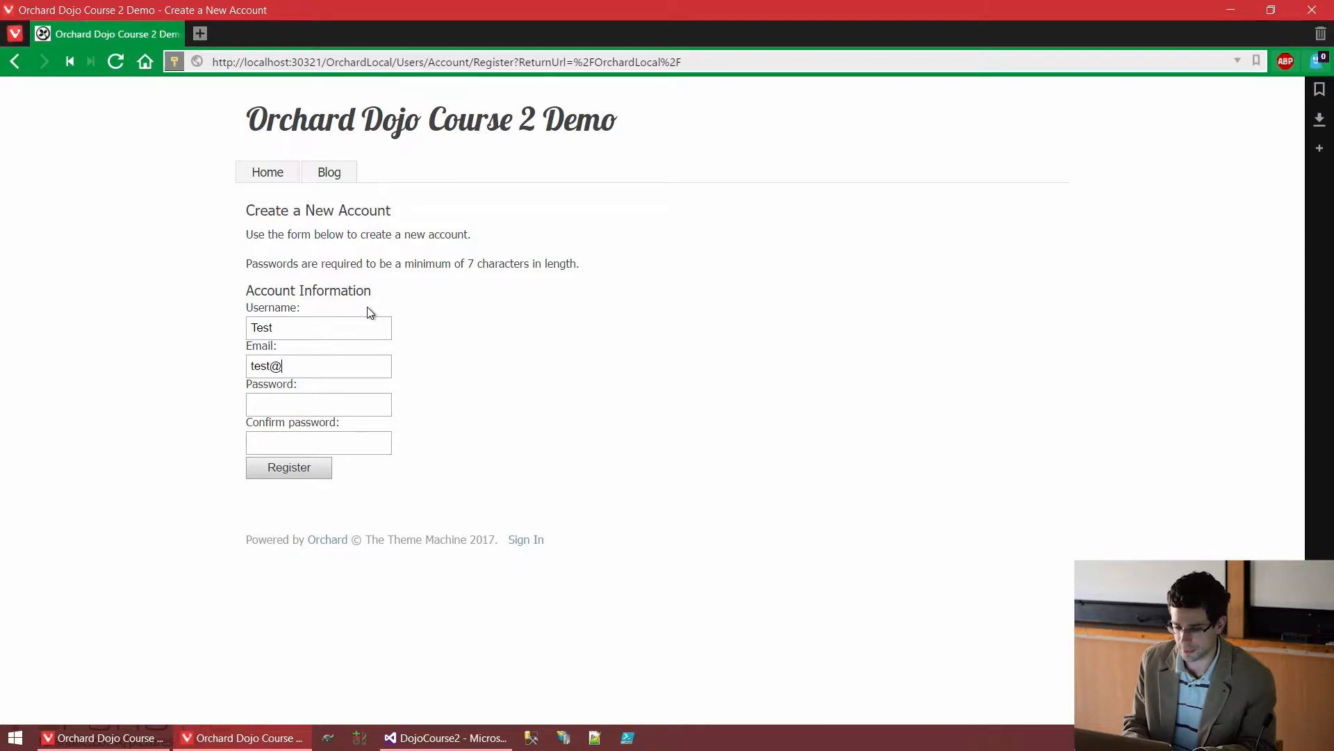
{"action": "type", "text": "example.c"}
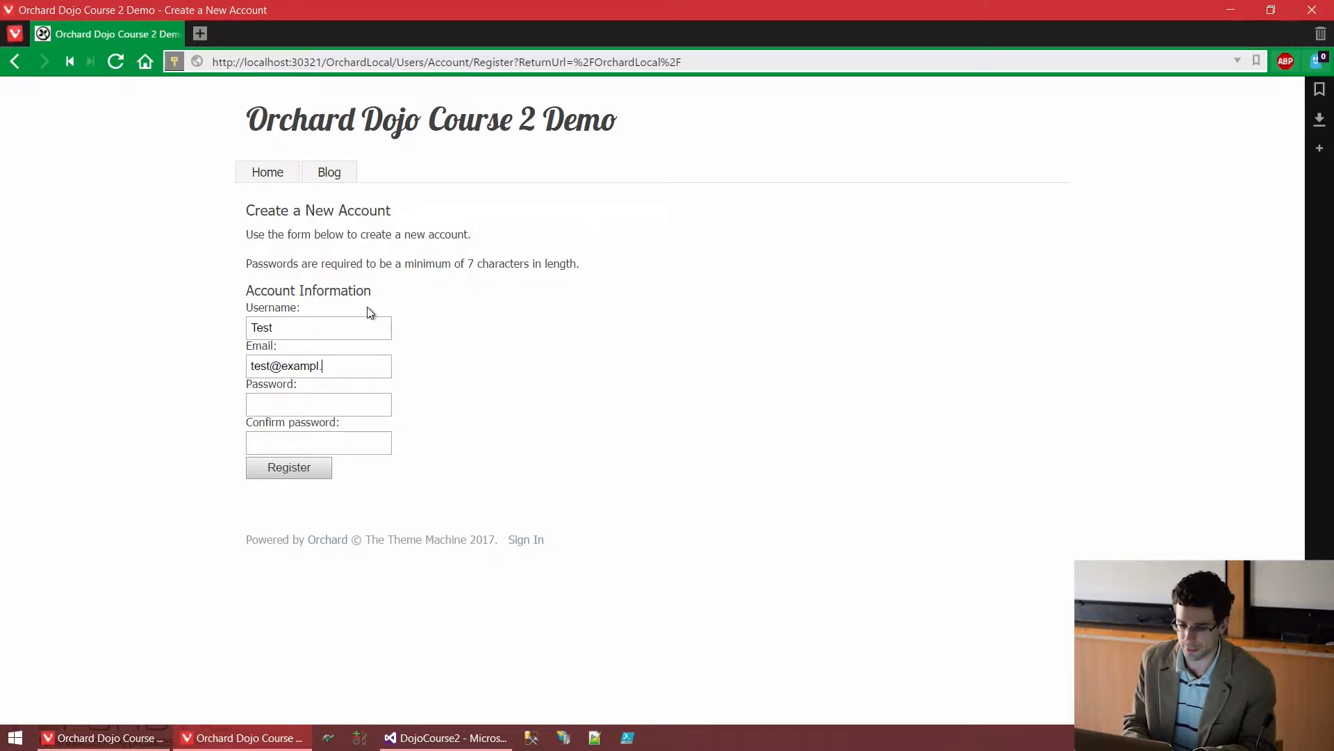
{"action": "type", "text": "om"}
{"action": "key", "text": "Tab"}
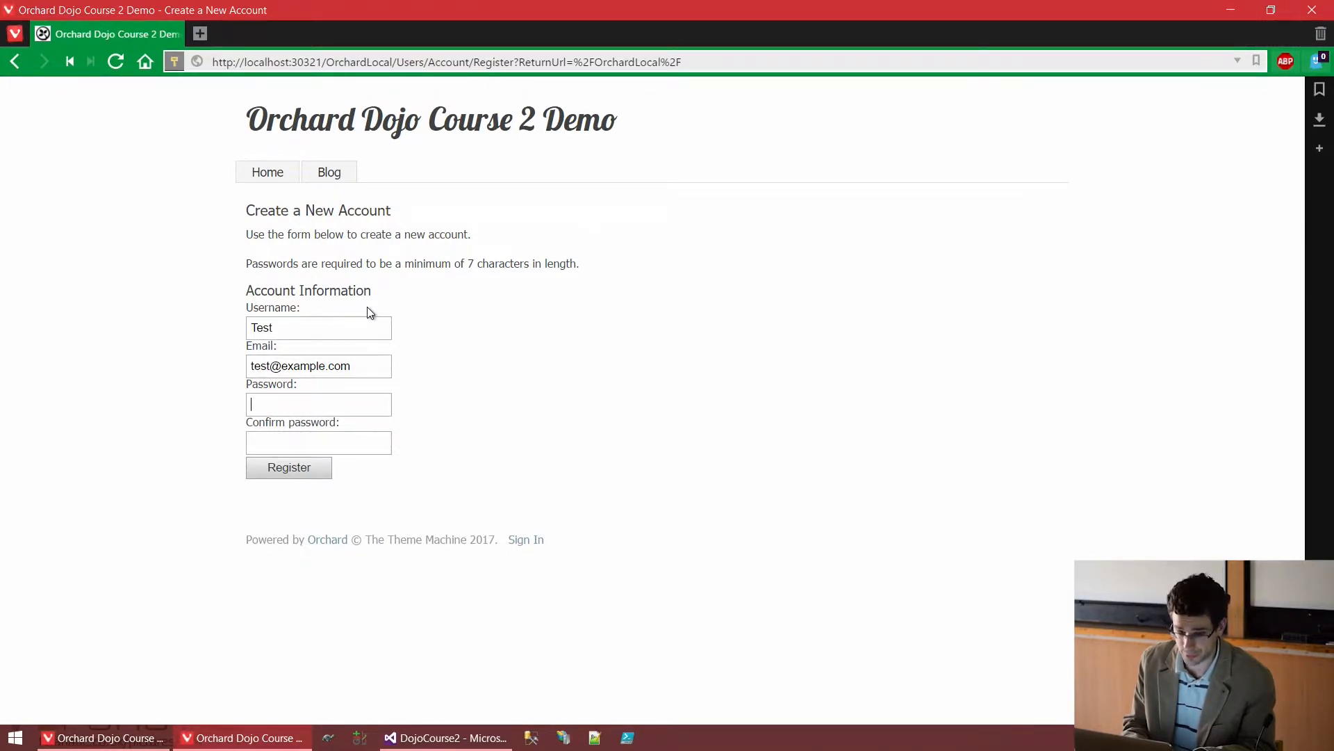
{"action": "type", "text": "Test123"}
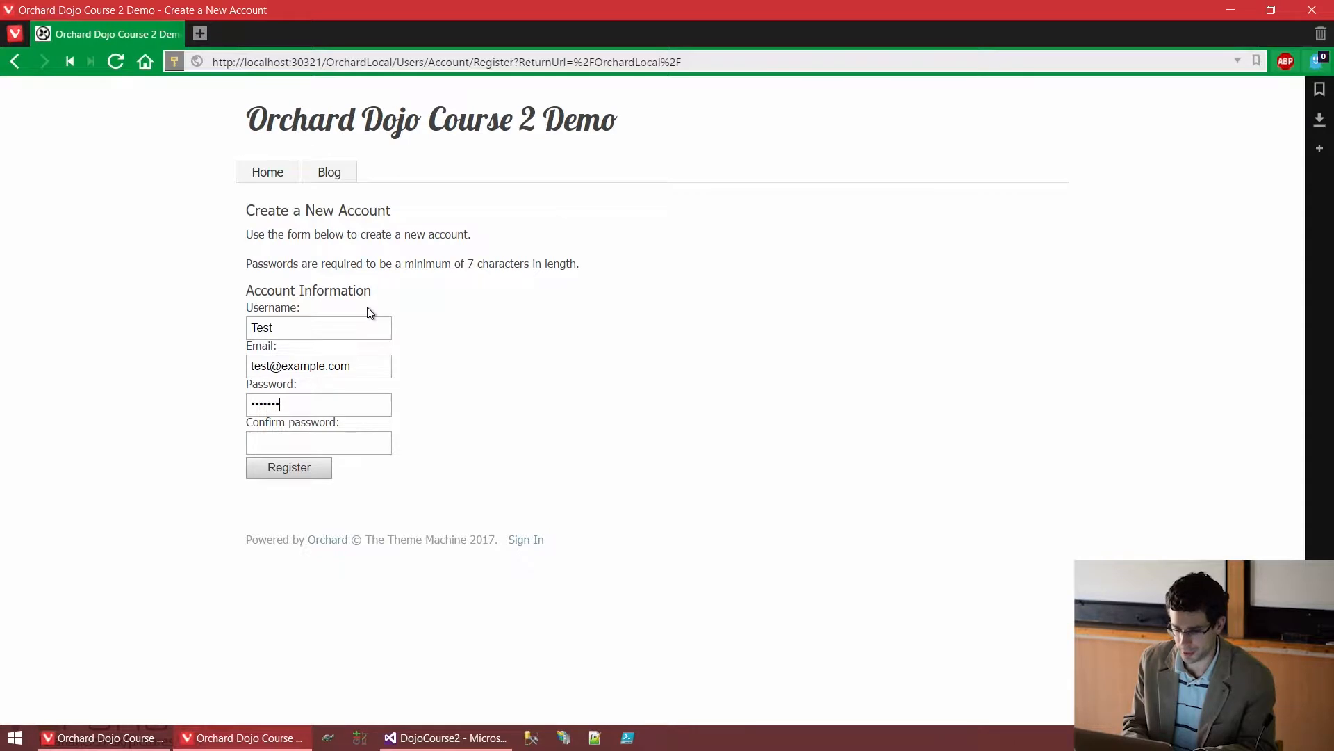
{"action": "type", "text": "••••••••"}
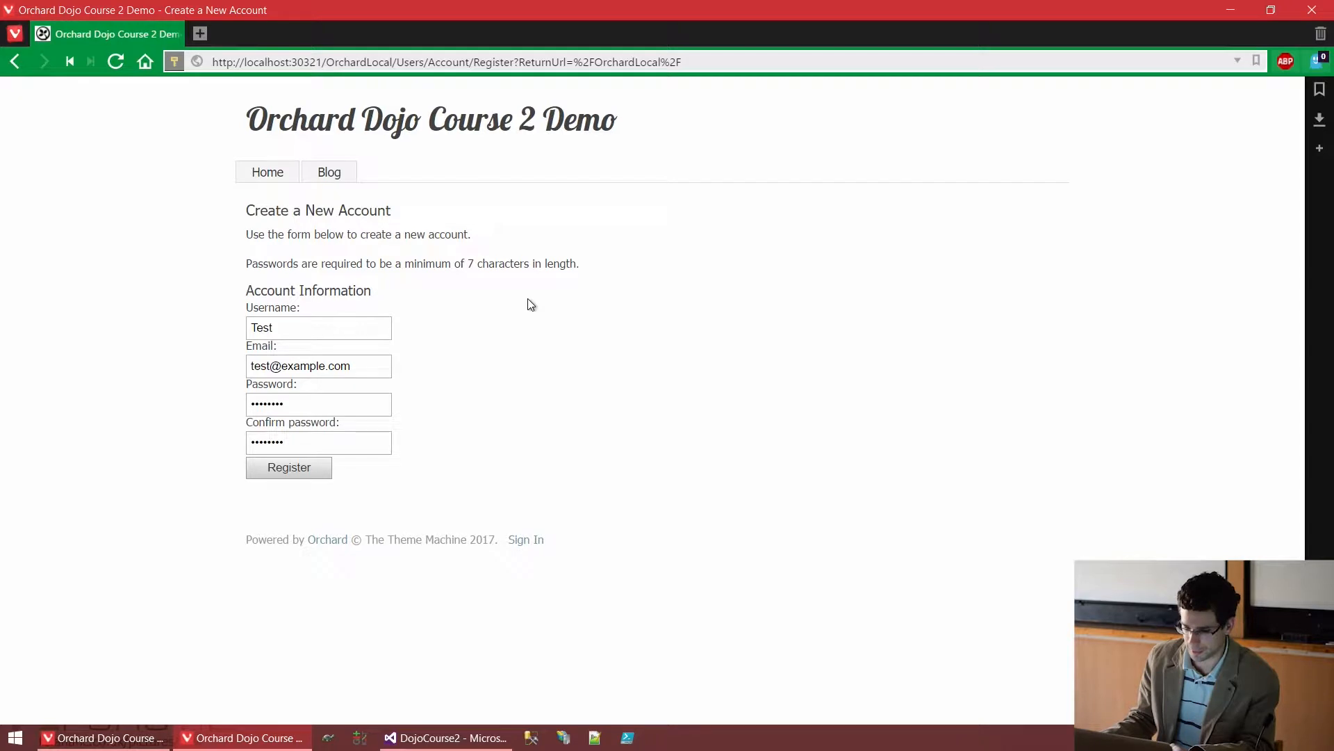
{"action": "left_click", "coordinate": [298, 478]}
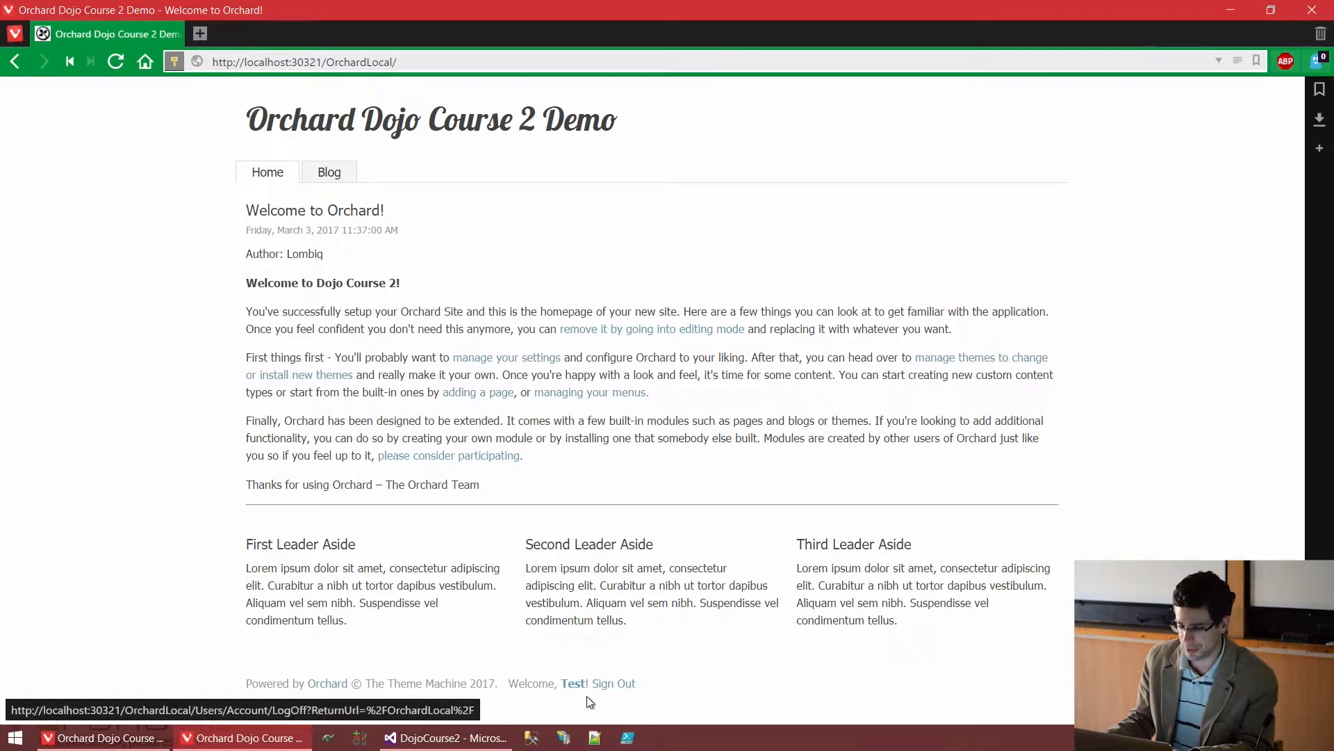
As the new user, append 'admin' to the site URL to try the admin area
{"action": "left_click_drag", "start_coordinate": [543, 682], "coordinate": [593, 682]}
{"action": "left_click", "coordinate": [590, 641]}
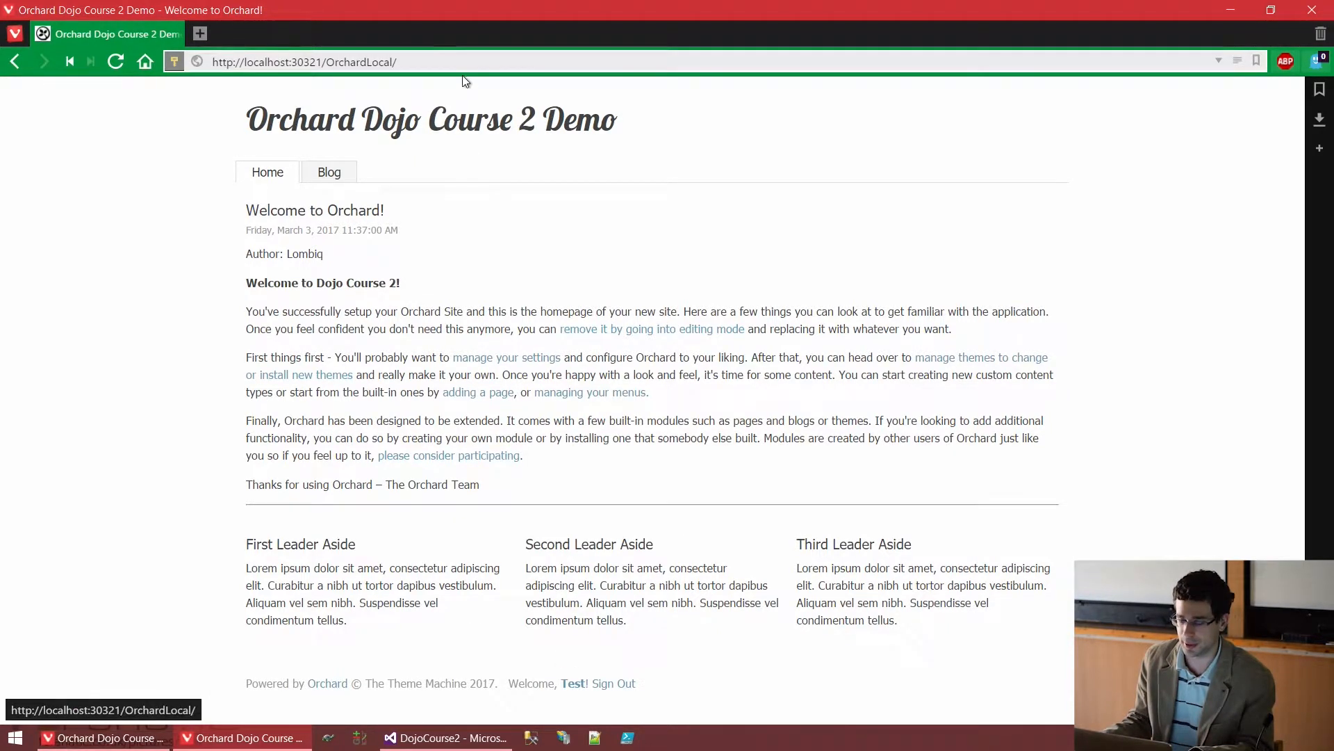
{"action": "left_click", "coordinate": [483, 64]}
{"action": "left_click", "coordinate": [483, 63]}
{"action": "type", "text": "admin"}
{"action": "key", "text": "Return"}
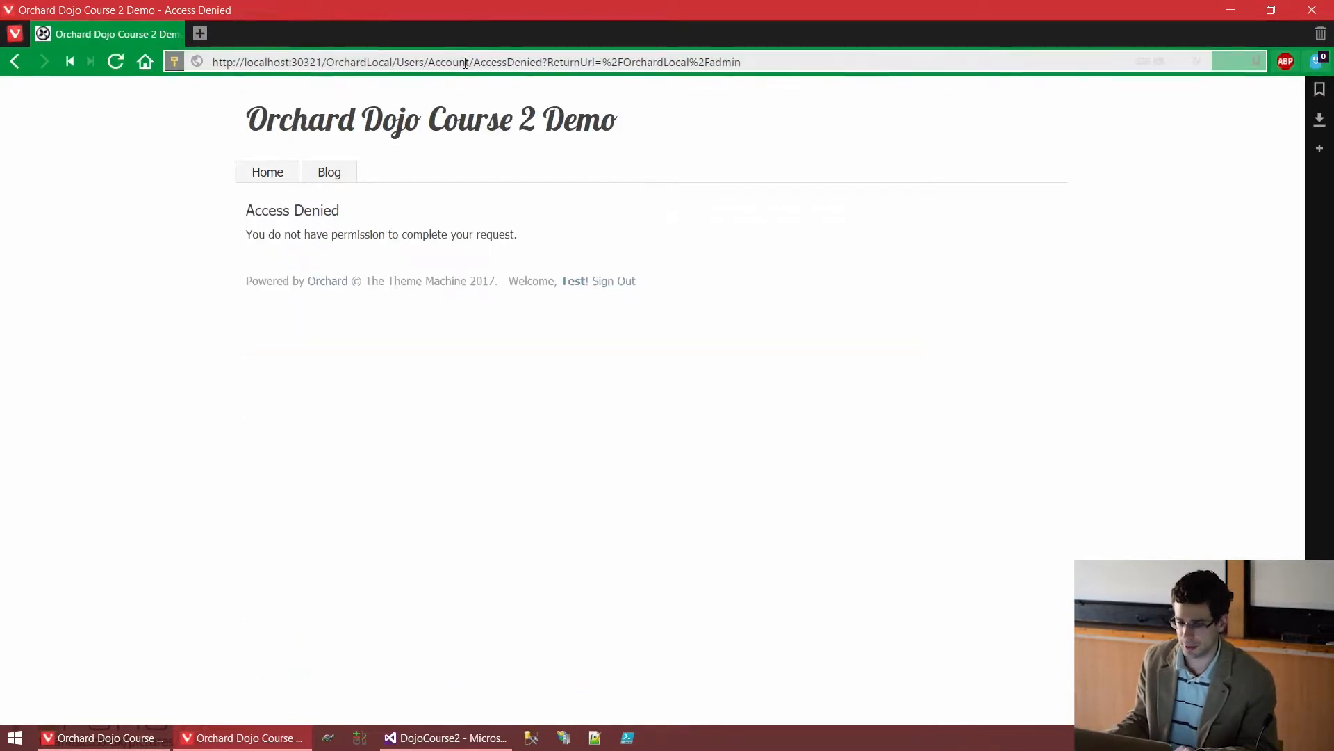
Note the Access Denied heading, then return to the administrator's settings window
{"action": "left_click_drag", "start_coordinate": [247, 209], "coordinate": [361, 212]}
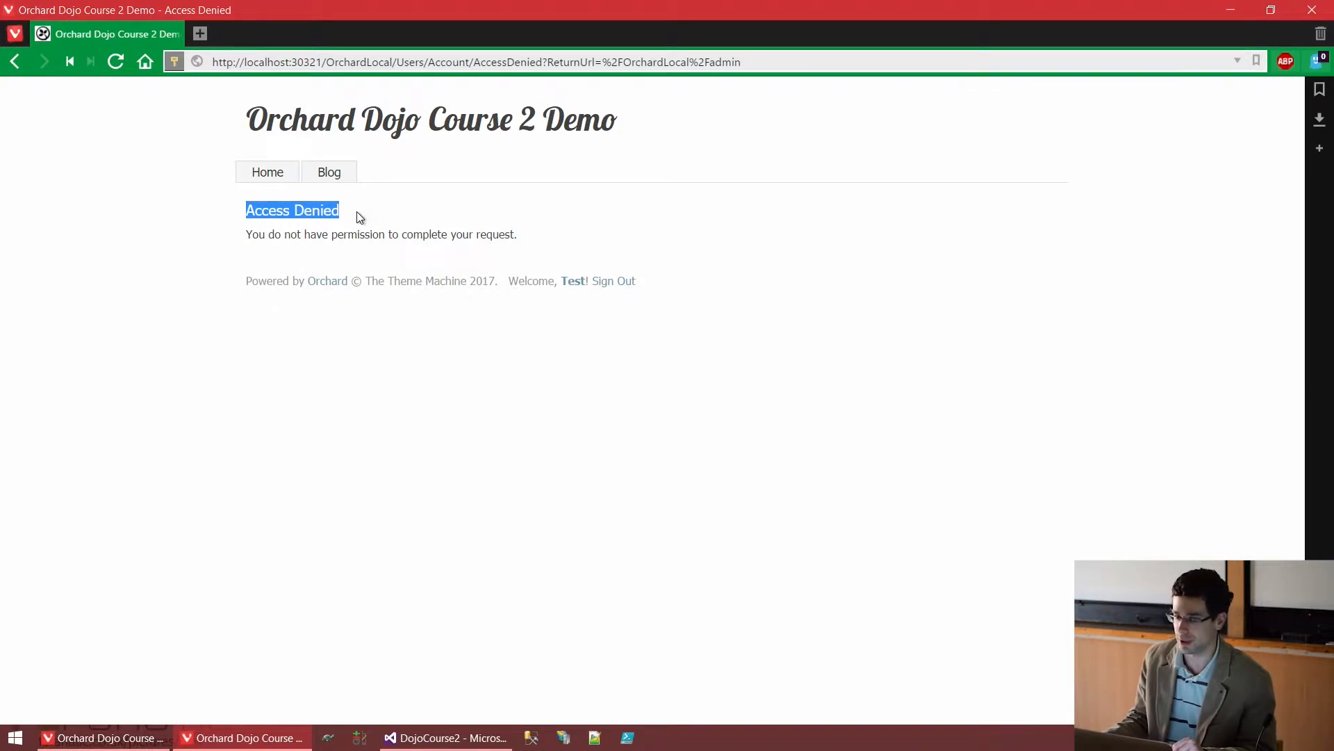
{"action": "left_click", "coordinate": [209, 452]}
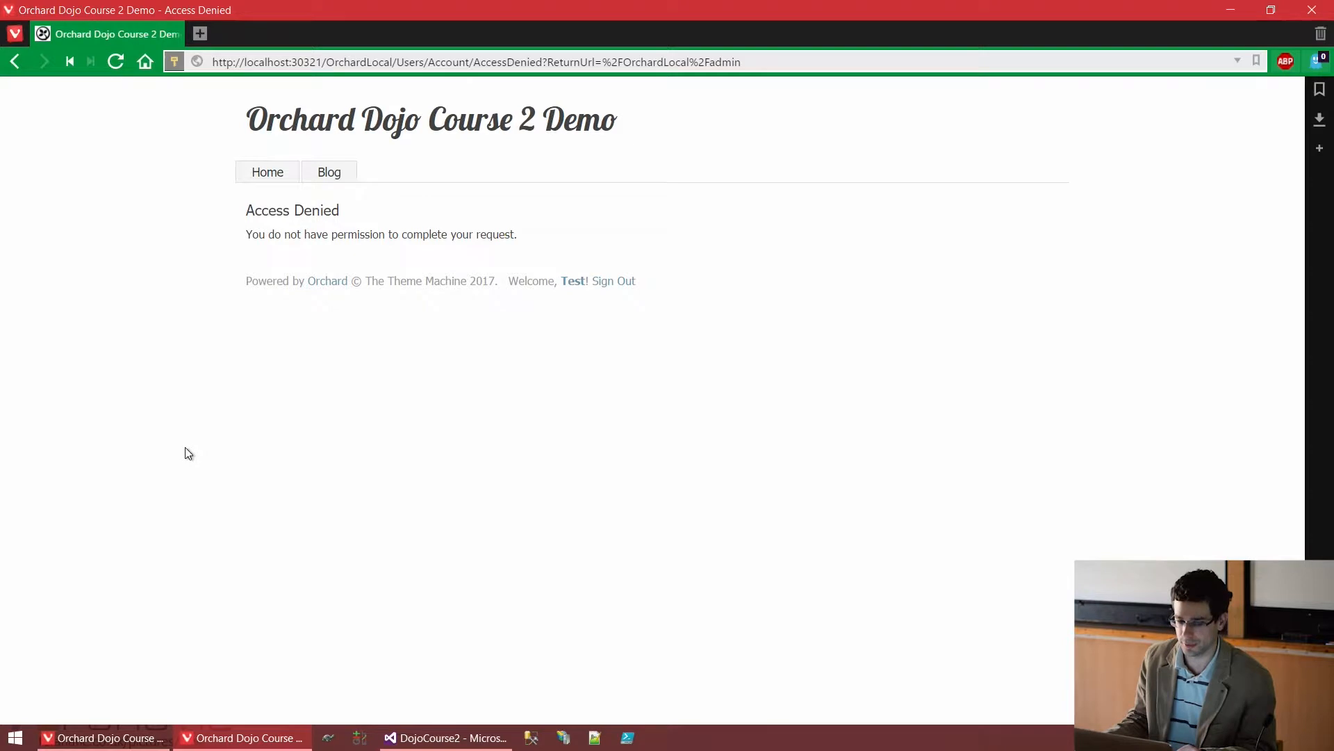
{"action": "mouse_move", "coordinate": [115, 745]}
{"action": "left_click", "coordinate": [280, 703]}
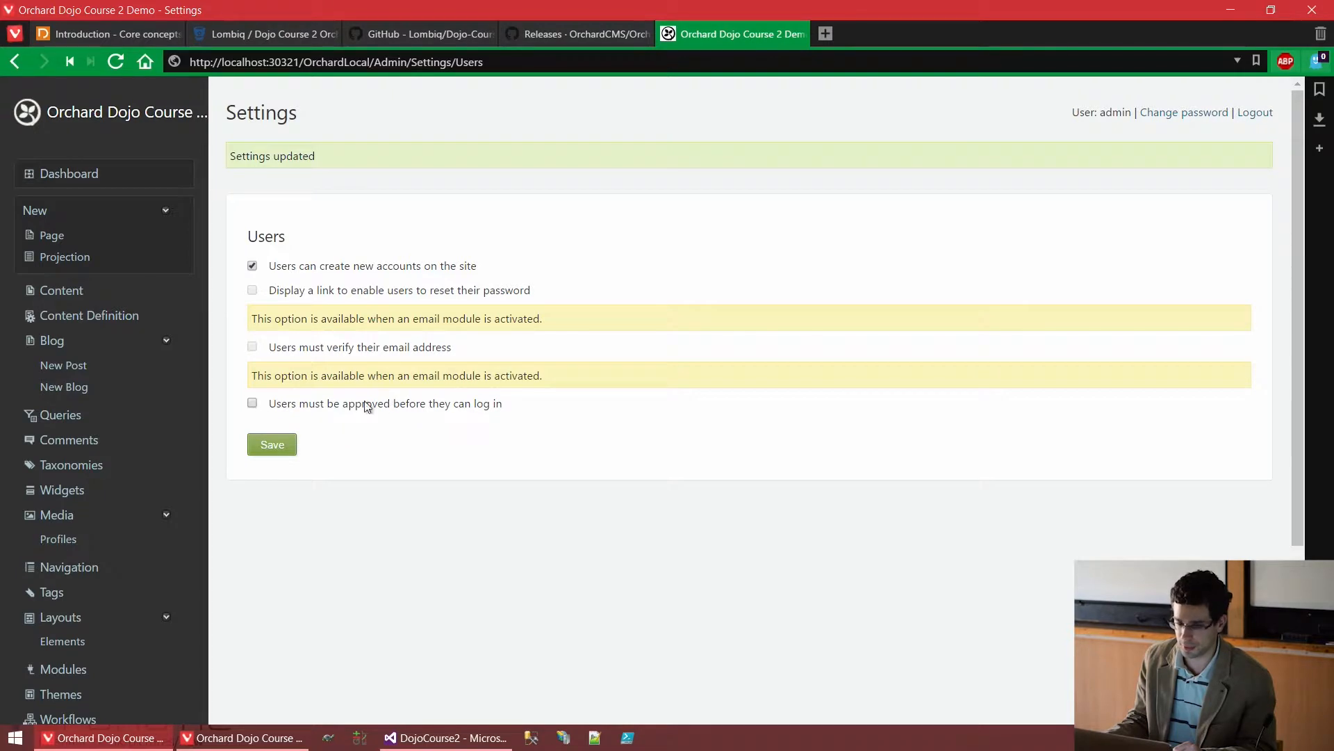
Go to the Users list and open the Test user's edit page
{"action": "scroll", "coordinate": [217, 381], "scroll_direction": "down", "scroll_amount": 1}
{"action": "scroll", "coordinate": [98, 582], "scroll_direction": "down", "scroll_amount": 2}
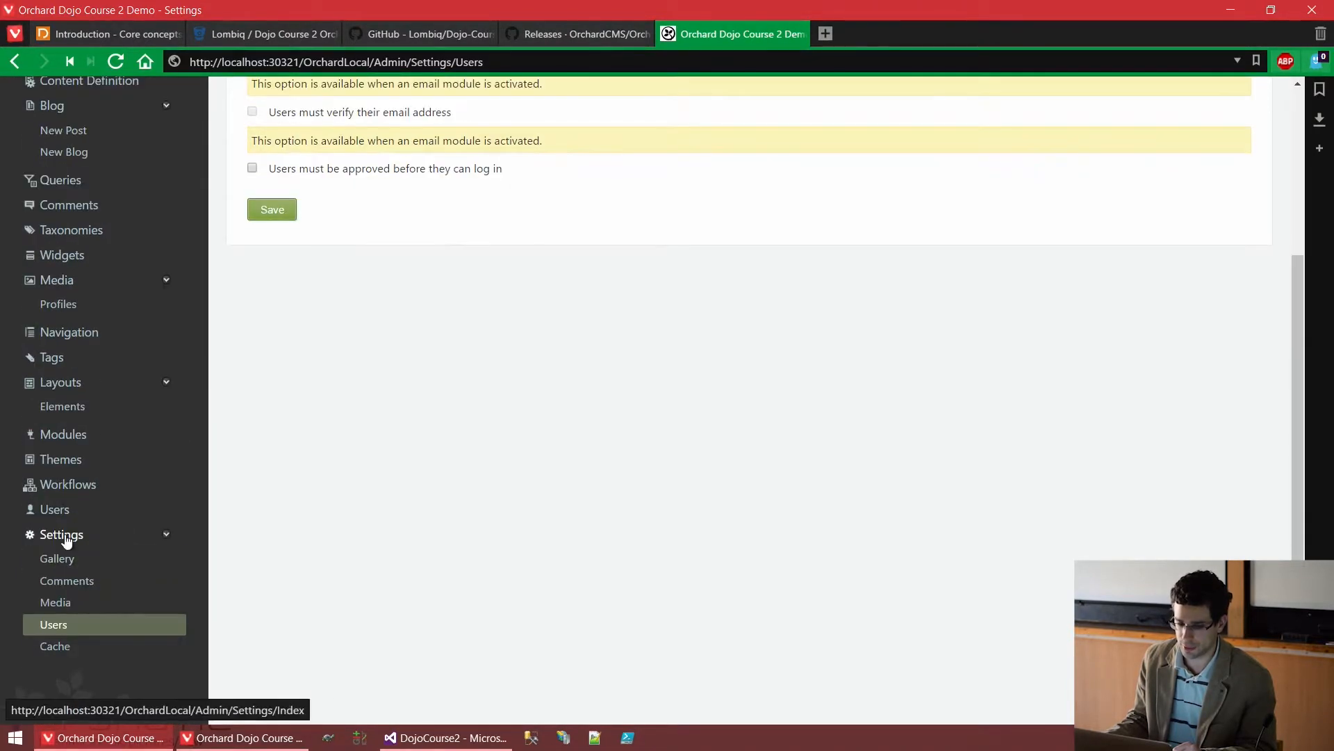
{"action": "left_click", "coordinate": [59, 514]}
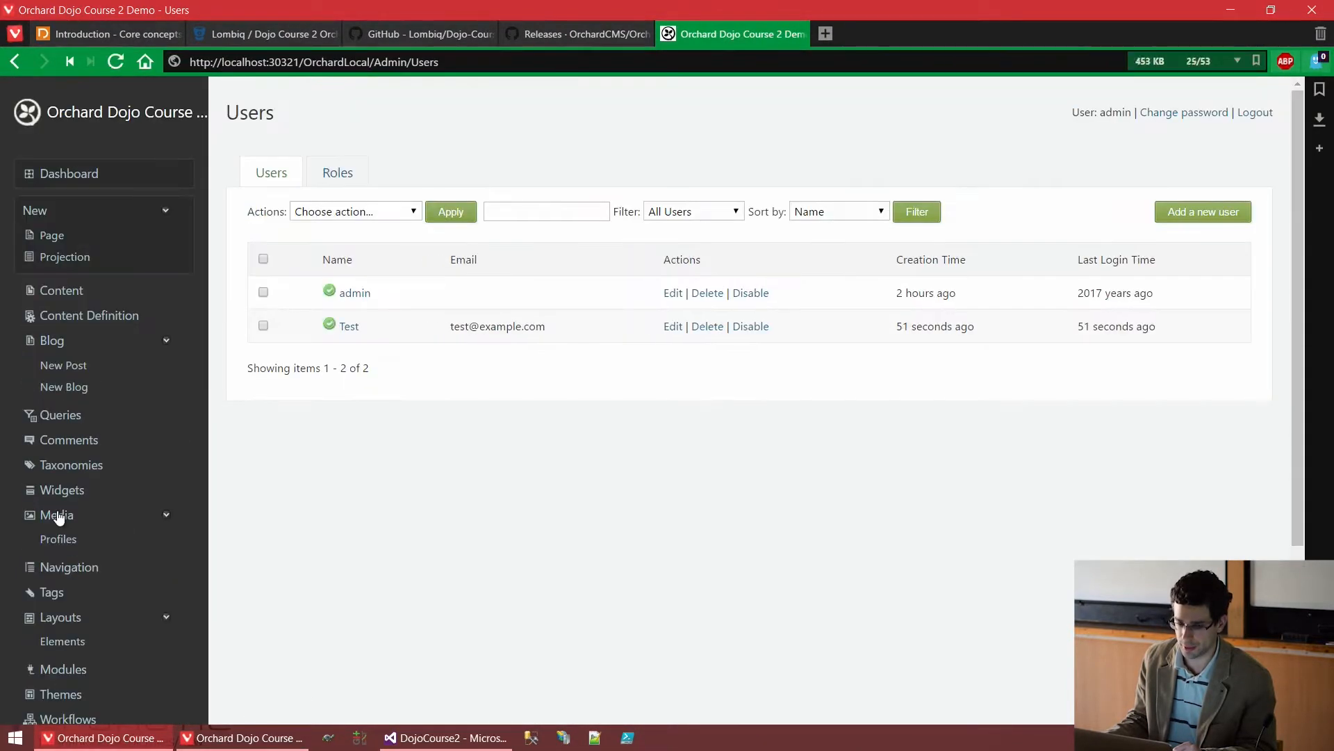
{"action": "left_click_drag", "start_coordinate": [556, 326], "coordinate": [338, 326]}
{"action": "left_click", "coordinate": [678, 421]}
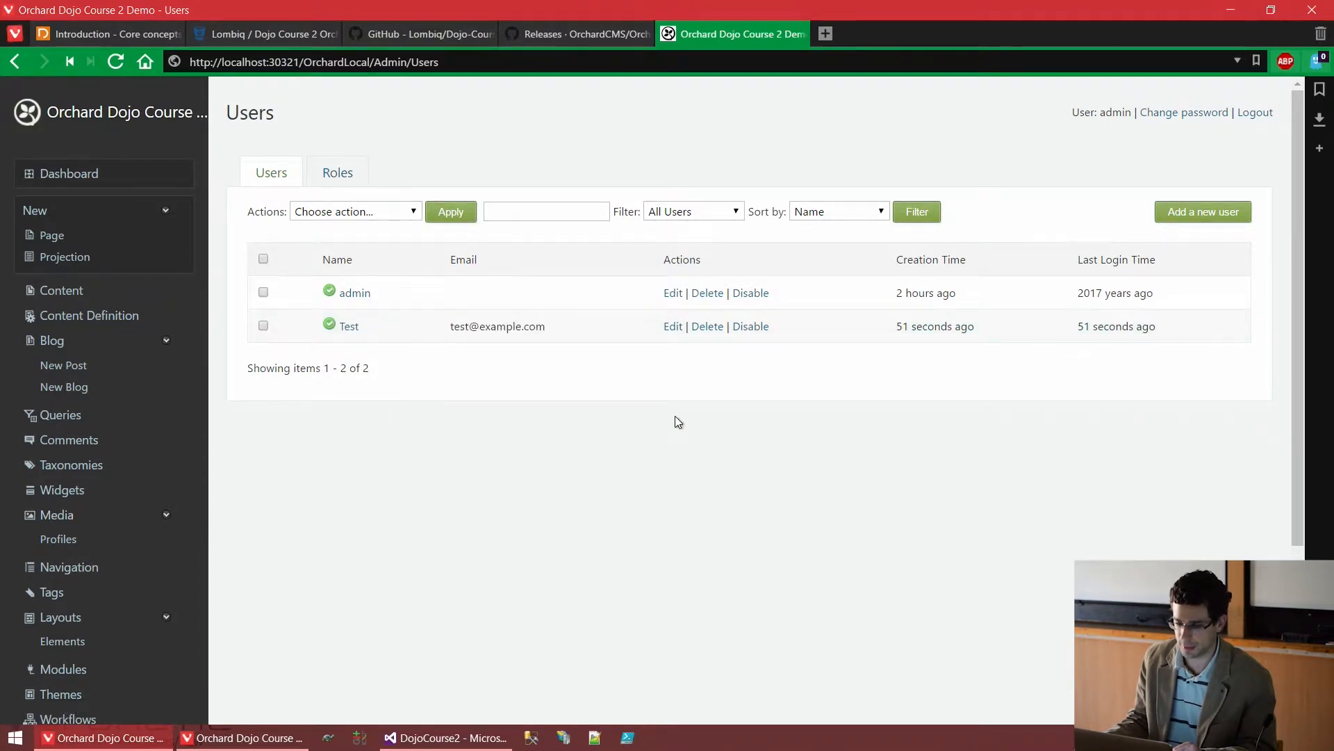
{"action": "left_click", "coordinate": [676, 331]}
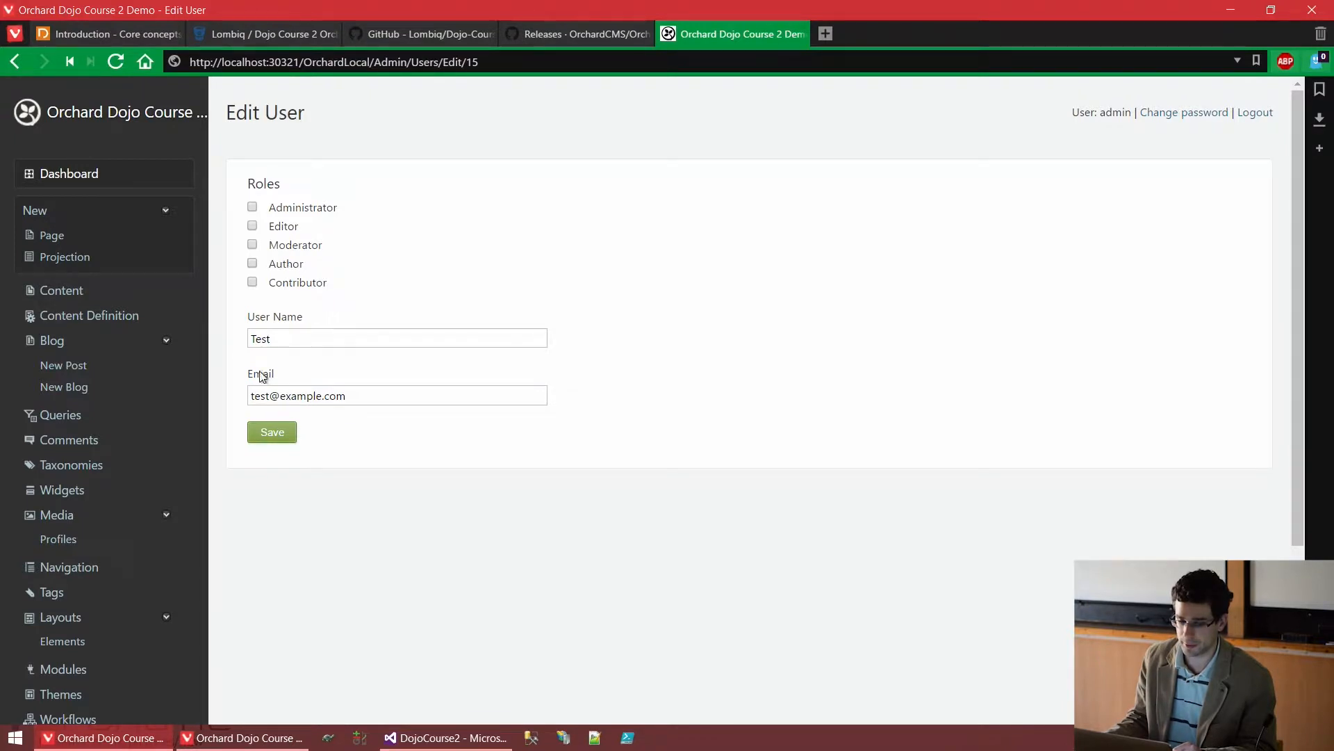
Check the Test user's e-mail, then open the Users list in a new tab and switch to it
{"action": "triple_click", "coordinate": [240, 395]}
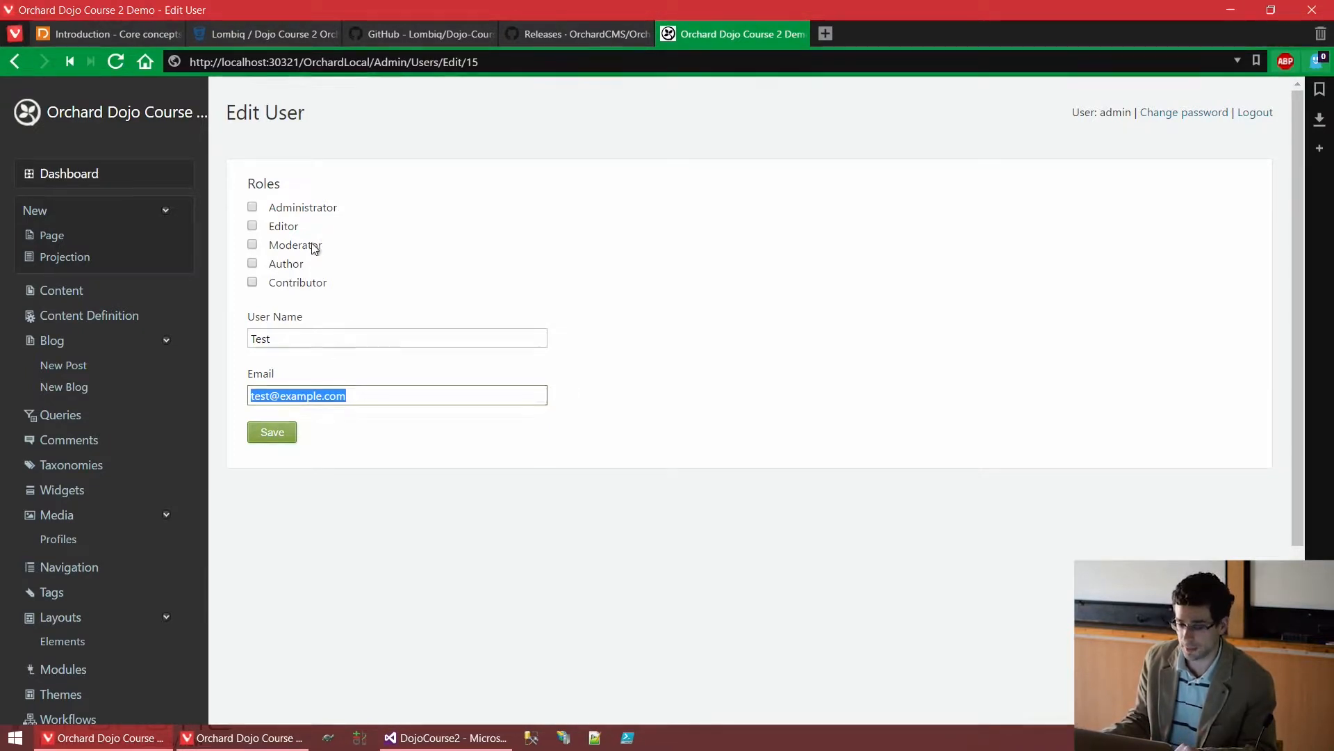
{"action": "left_click", "coordinate": [341, 254]}
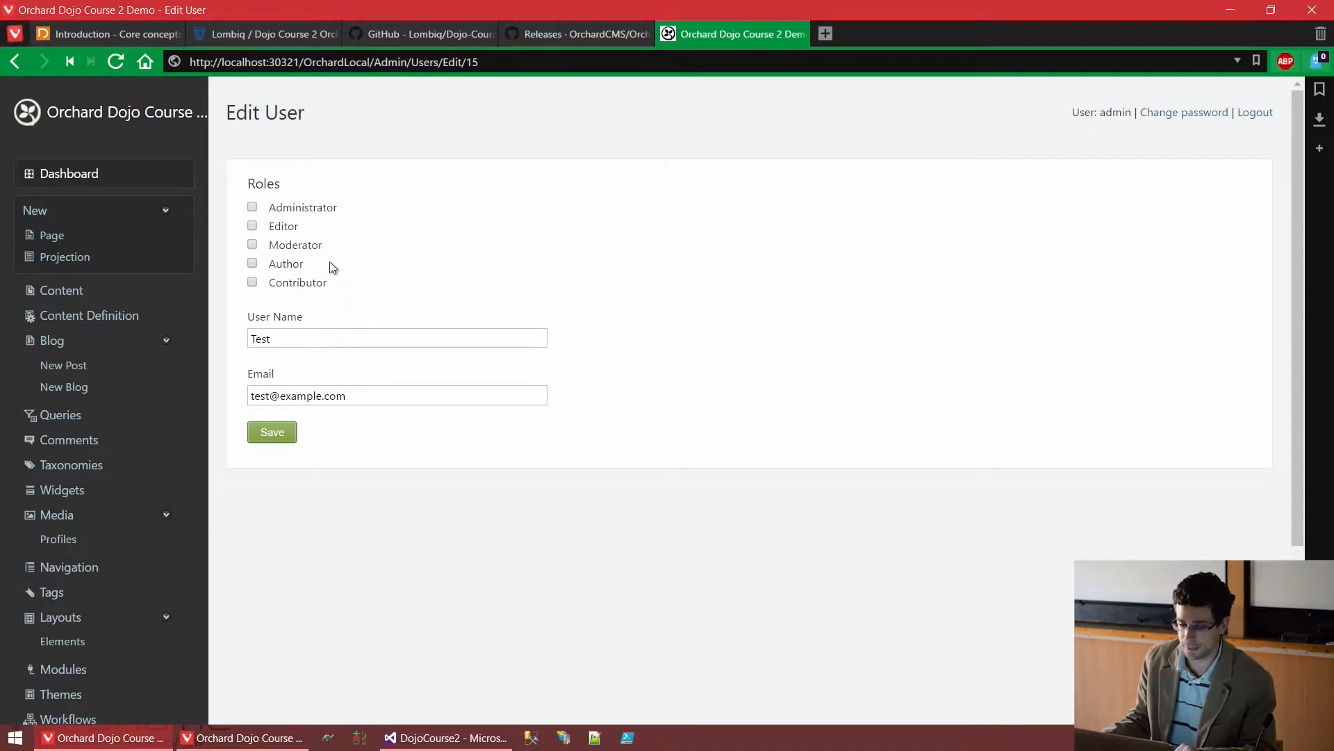
{"action": "scroll", "coordinate": [292, 313], "scroll_direction": "down", "scroll_amount": 3}
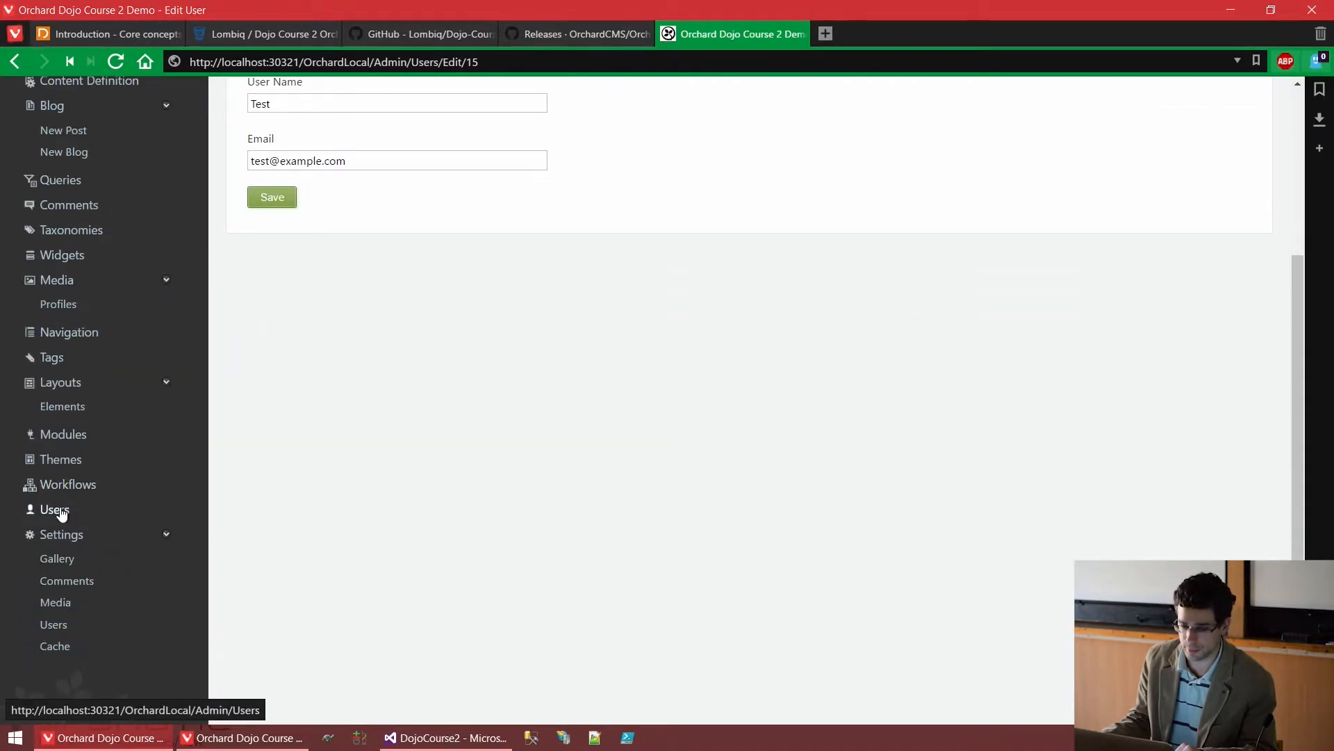
{"action": "middle_click", "coordinate": [61, 513]}
{"action": "scroll", "coordinate": [667, 315], "scroll_direction": "up", "scroll_amount": 3}
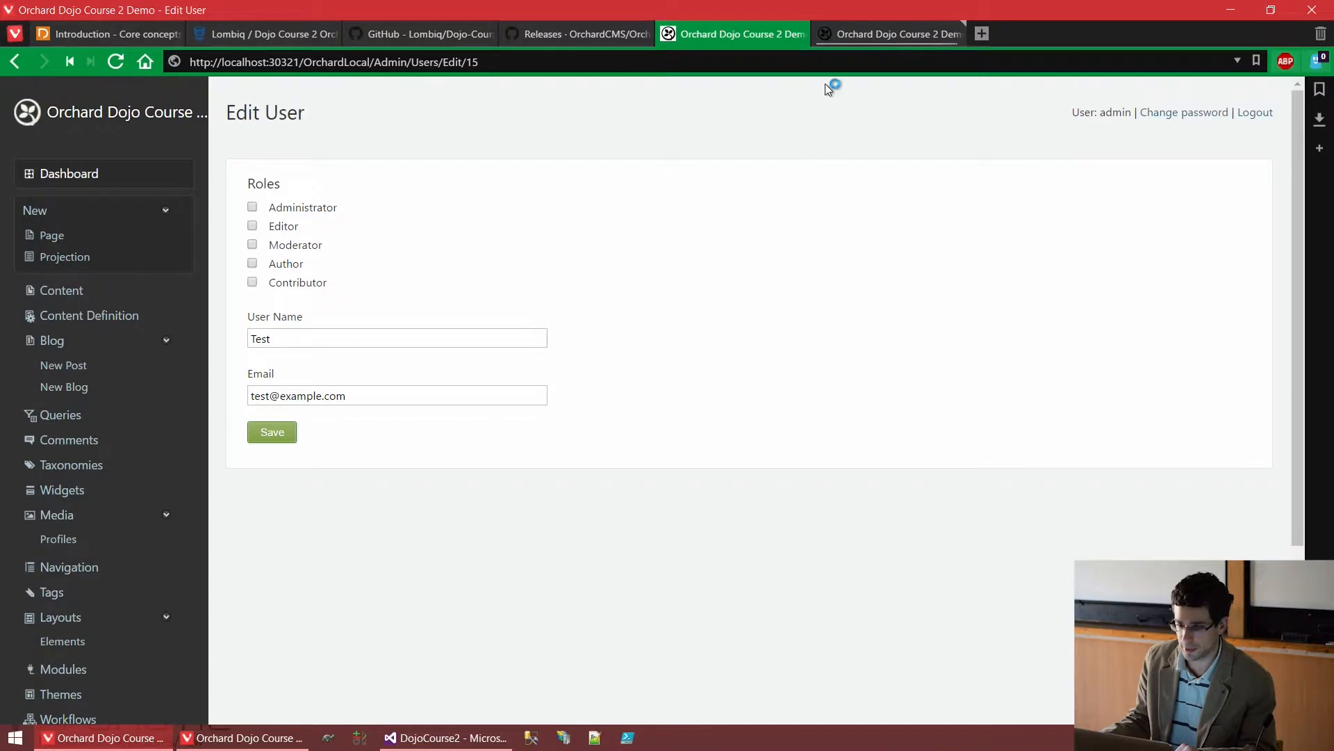
{"action": "left_click", "coordinate": [877, 39]}
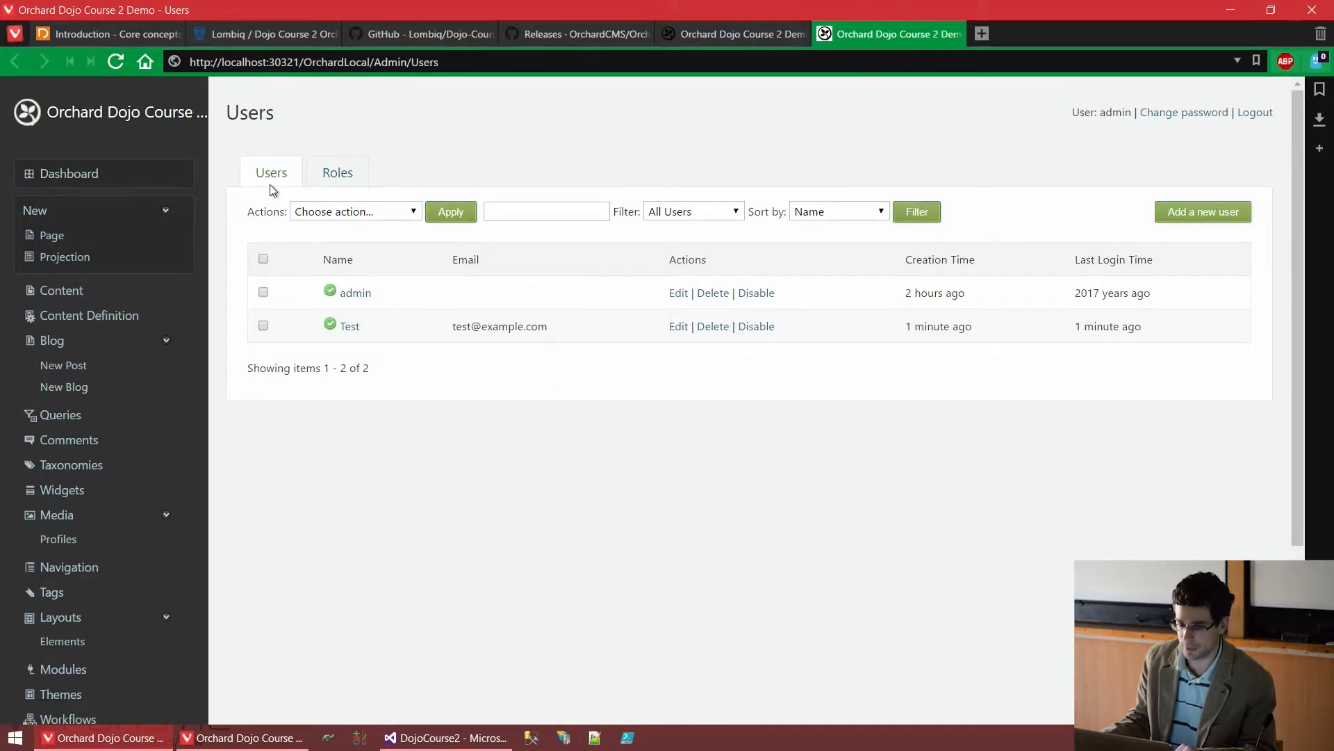
Switch to the Roles list and open the Administrator role's Edit Role page
{"action": "left_click", "coordinate": [349, 180]}
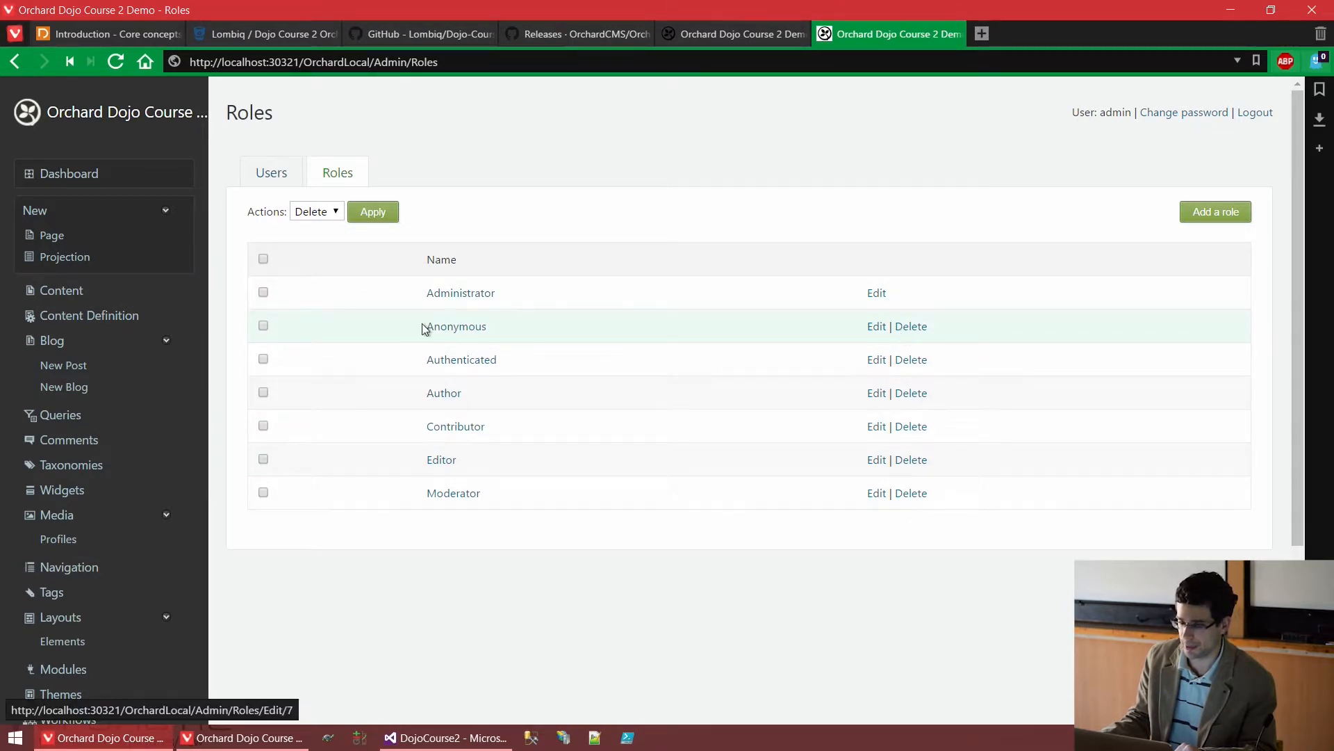
{"action": "left_click_drag", "start_coordinate": [524, 288], "coordinate": [425, 294]}
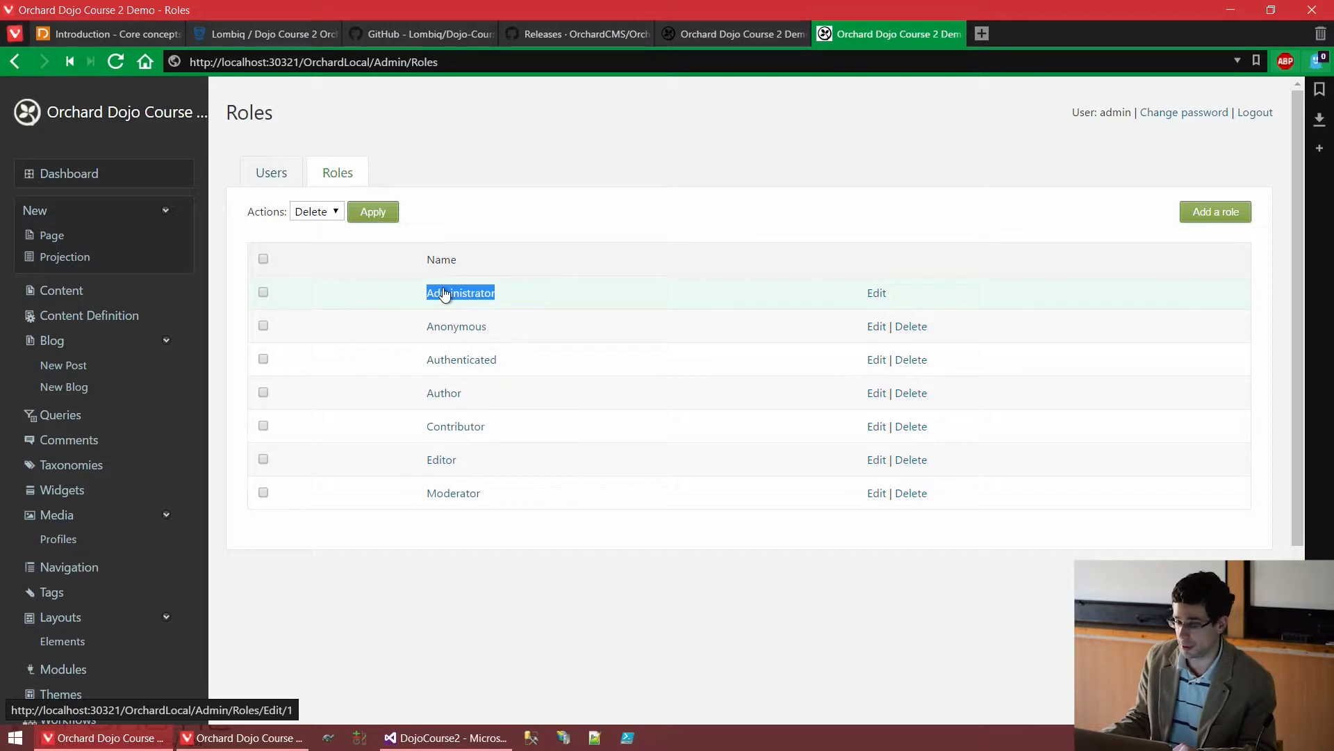
{"action": "left_click", "coordinate": [474, 298]}
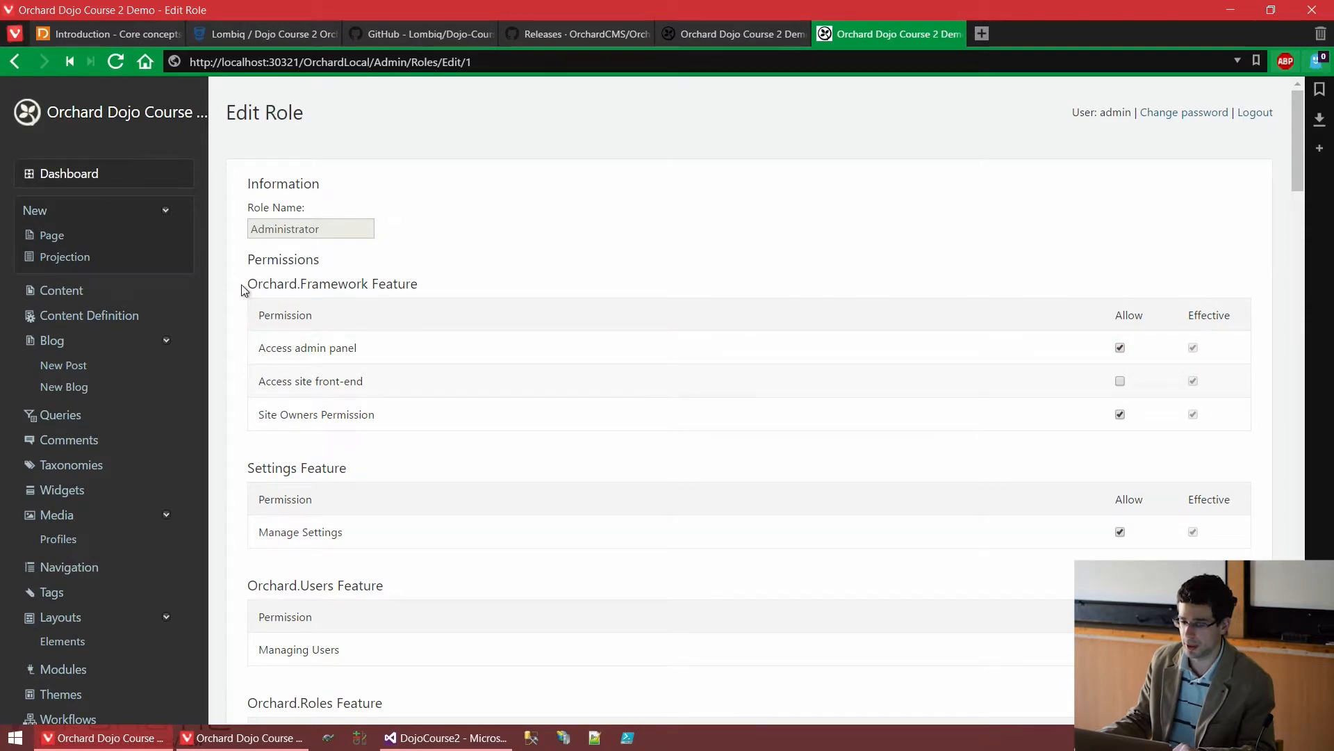
{"action": "left_click_drag", "start_coordinate": [241, 285], "coordinate": [426, 282]}
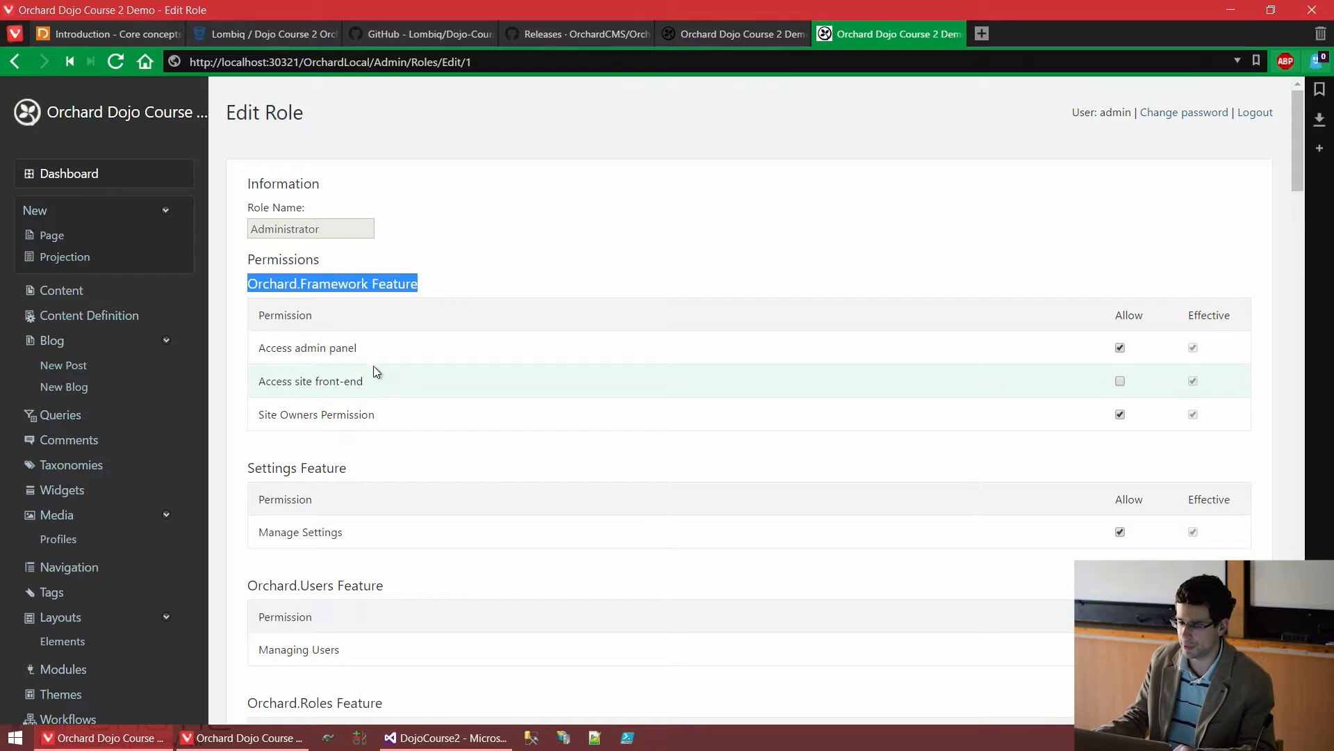
{"action": "scroll", "coordinate": [319, 298], "scroll_direction": "down", "scroll_amount": 1}
{"action": "left_click", "coordinate": [310, 278]}
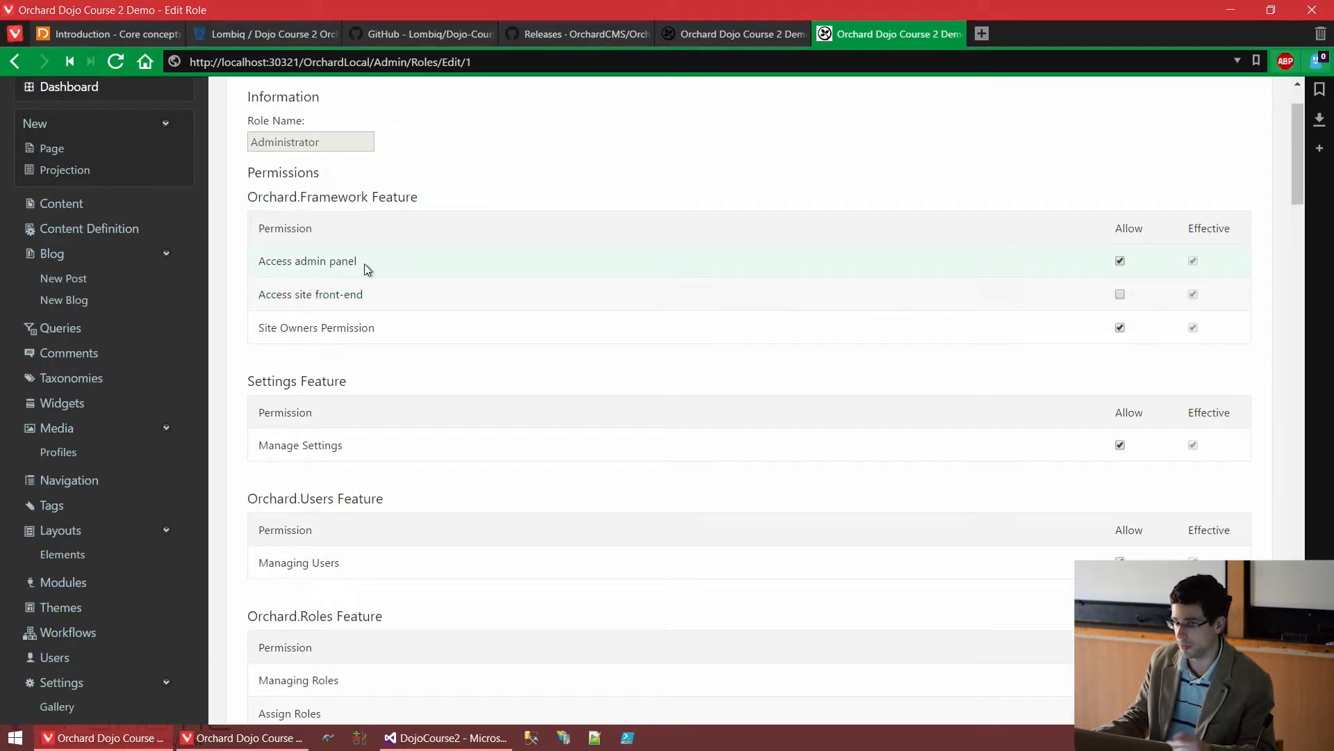
{"action": "left_click_drag", "start_coordinate": [364, 264], "coordinate": [261, 264]}
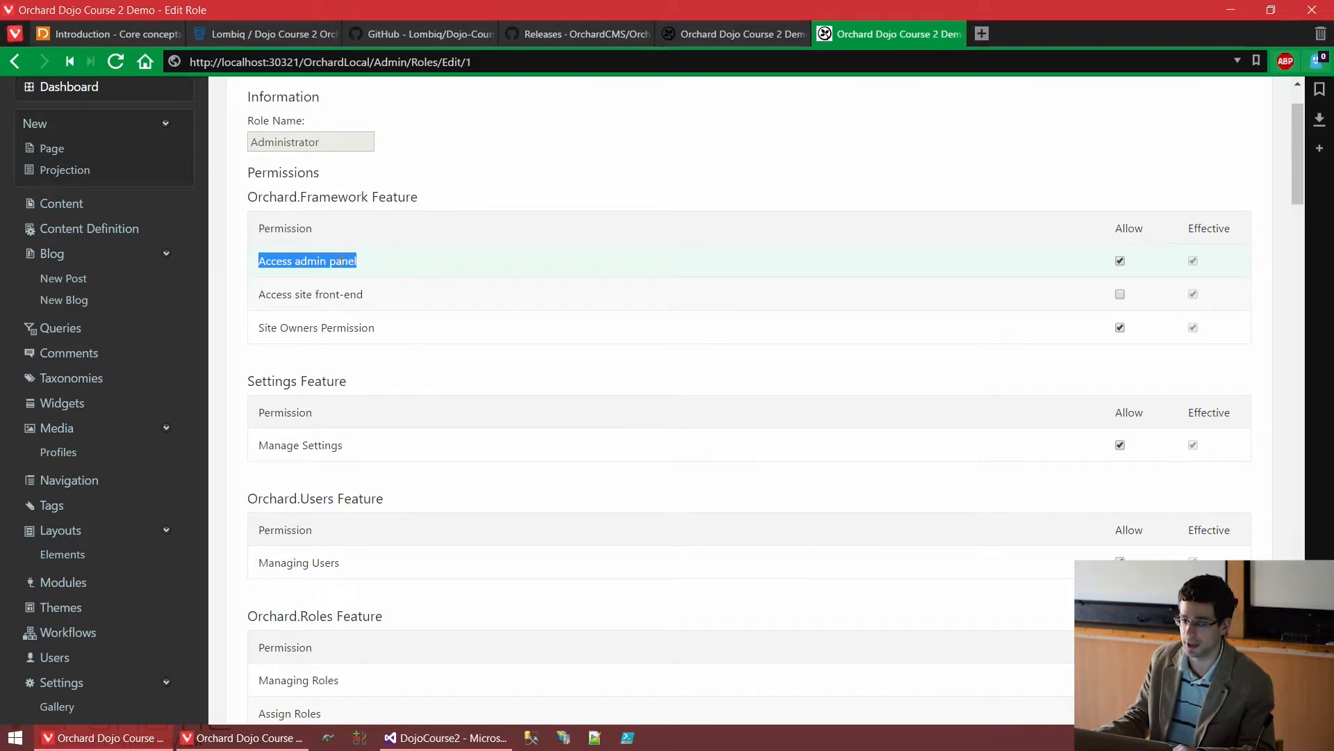
{"action": "left_click_drag", "start_coordinate": [381, 328], "coordinate": [258, 329]}
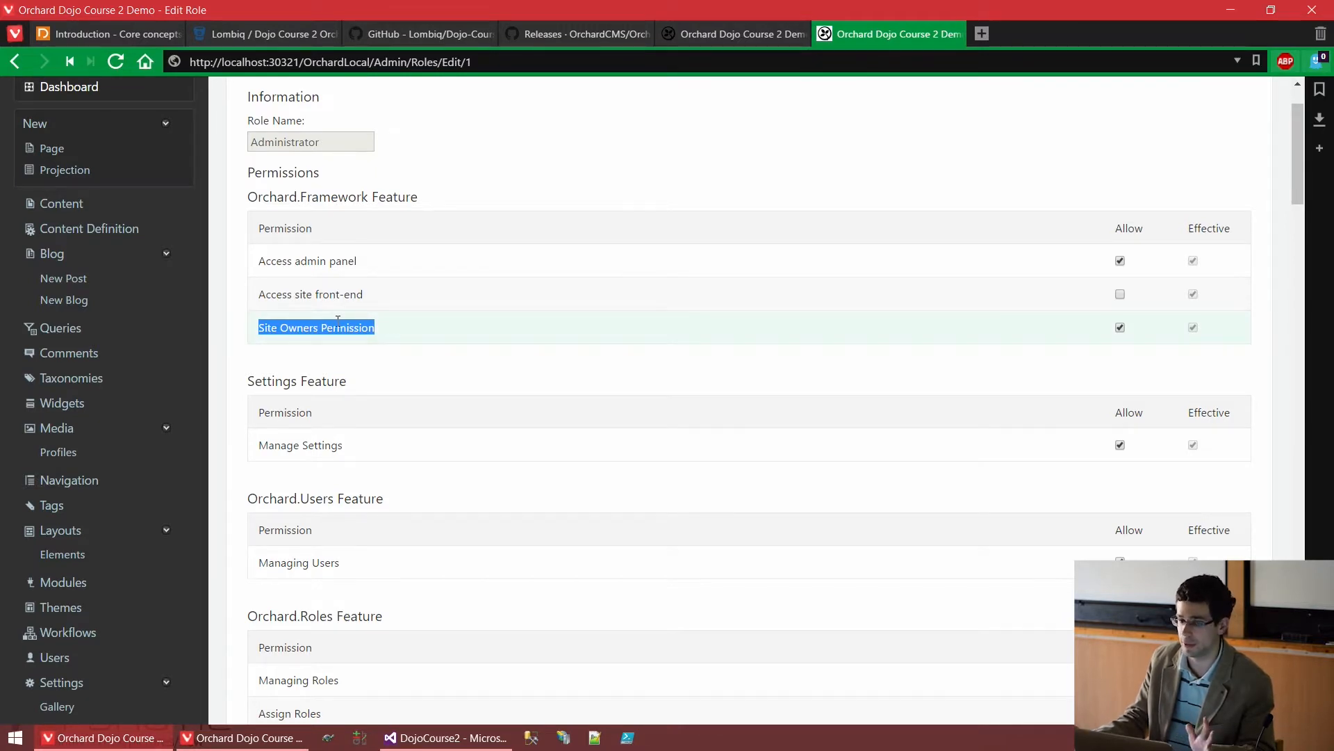
{"action": "left_click_drag", "start_coordinate": [385, 302], "coordinate": [248, 299]}
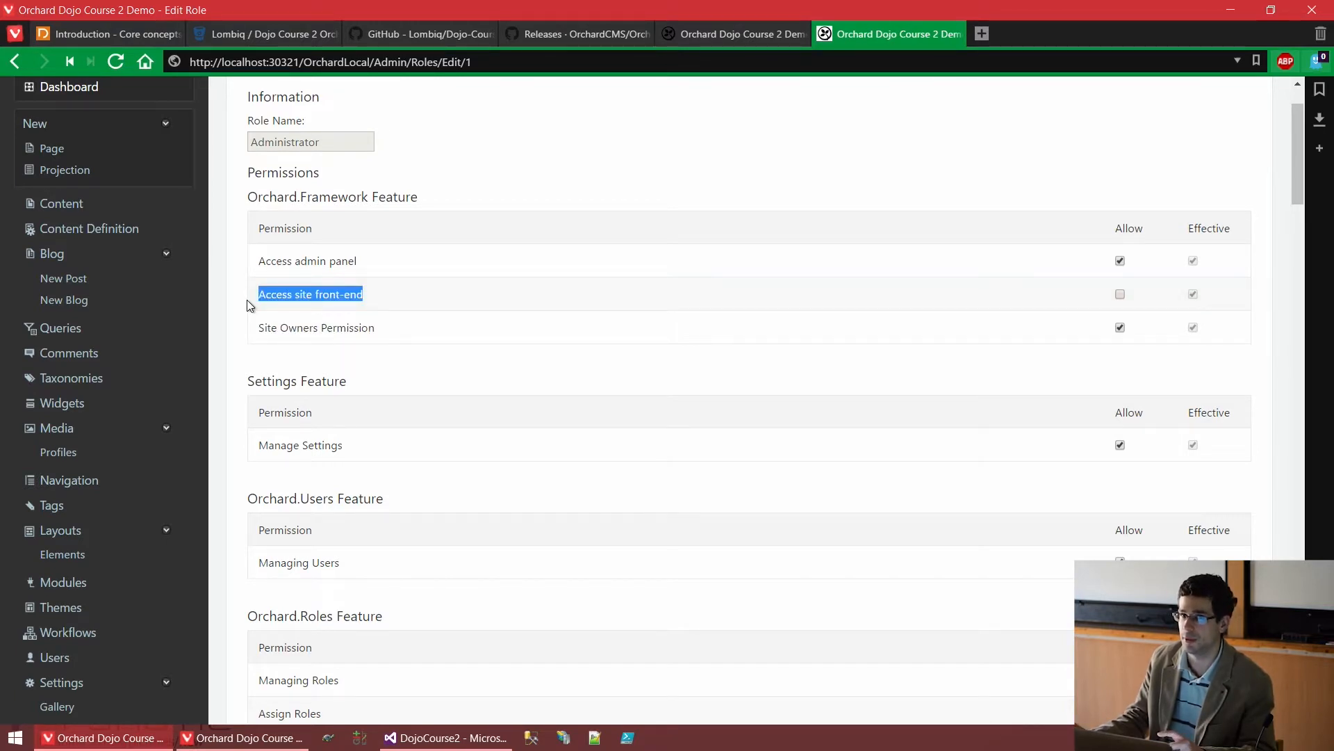
{"action": "scroll", "coordinate": [277, 236], "scroll_direction": "up", "scroll_amount": 2}
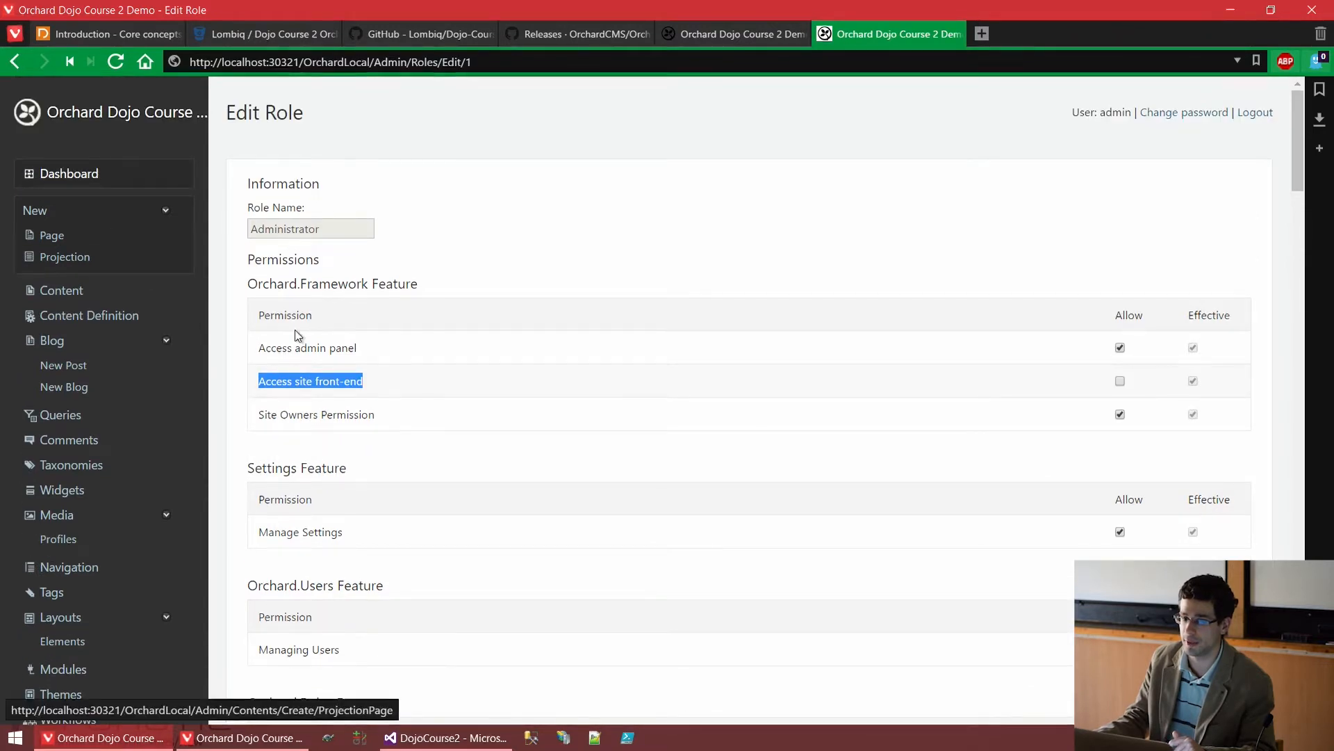
{"action": "middle_click", "coordinate": [156, 116]}
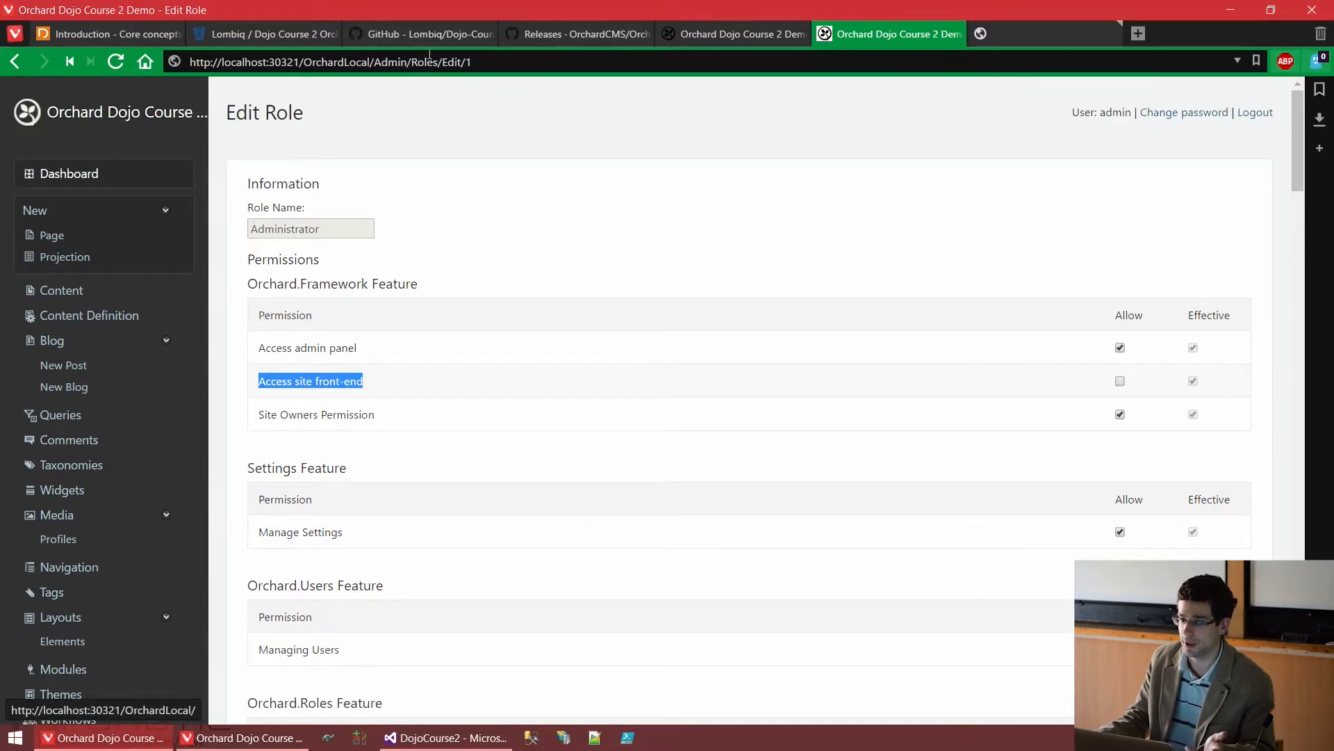
{"action": "left_click", "coordinate": [1073, 36]}
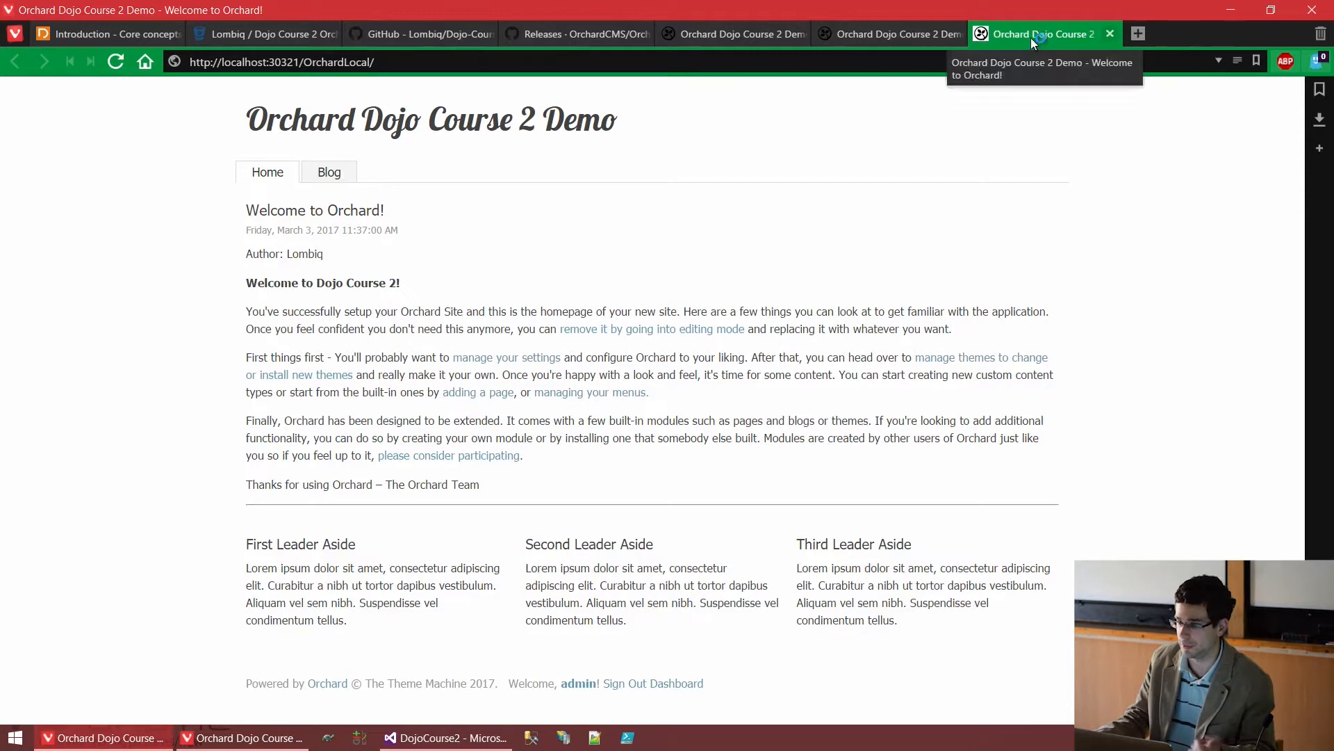
{"action": "middle_click", "coordinate": [1031, 35]}
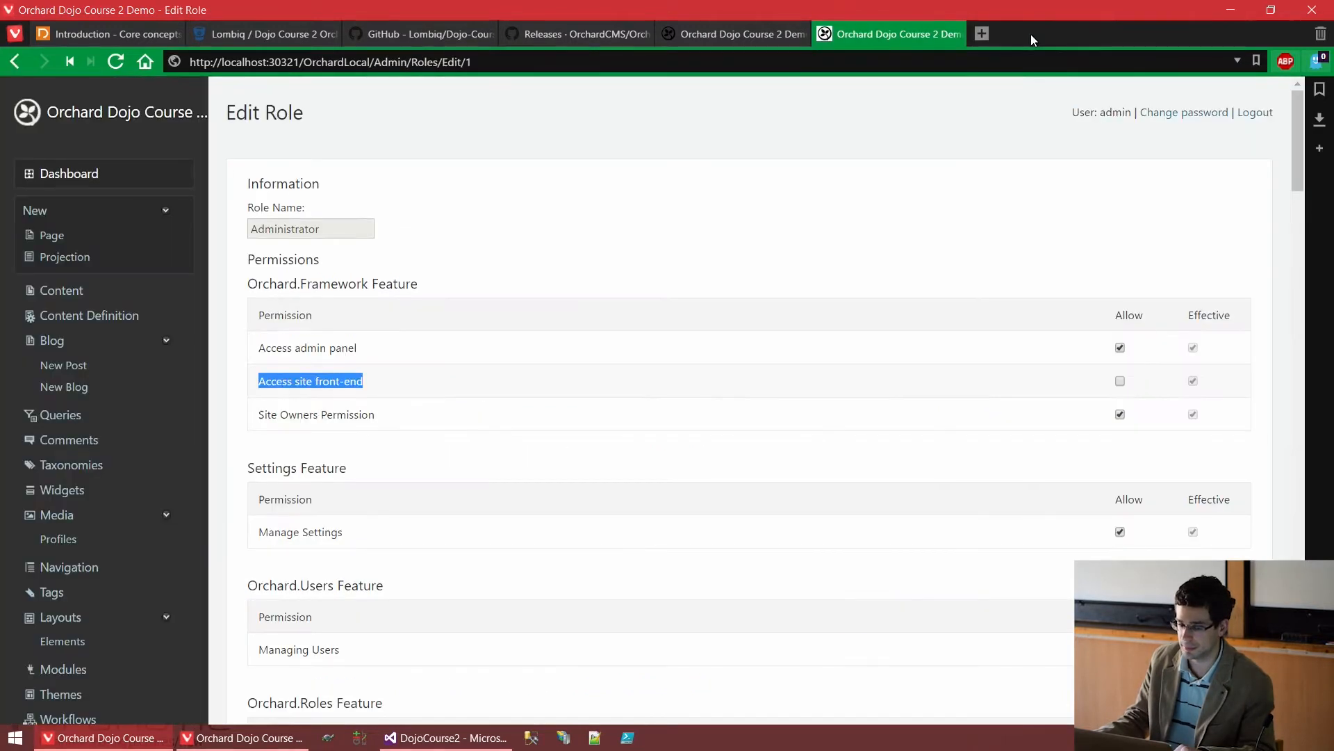
{"action": "left_click", "coordinate": [697, 280]}
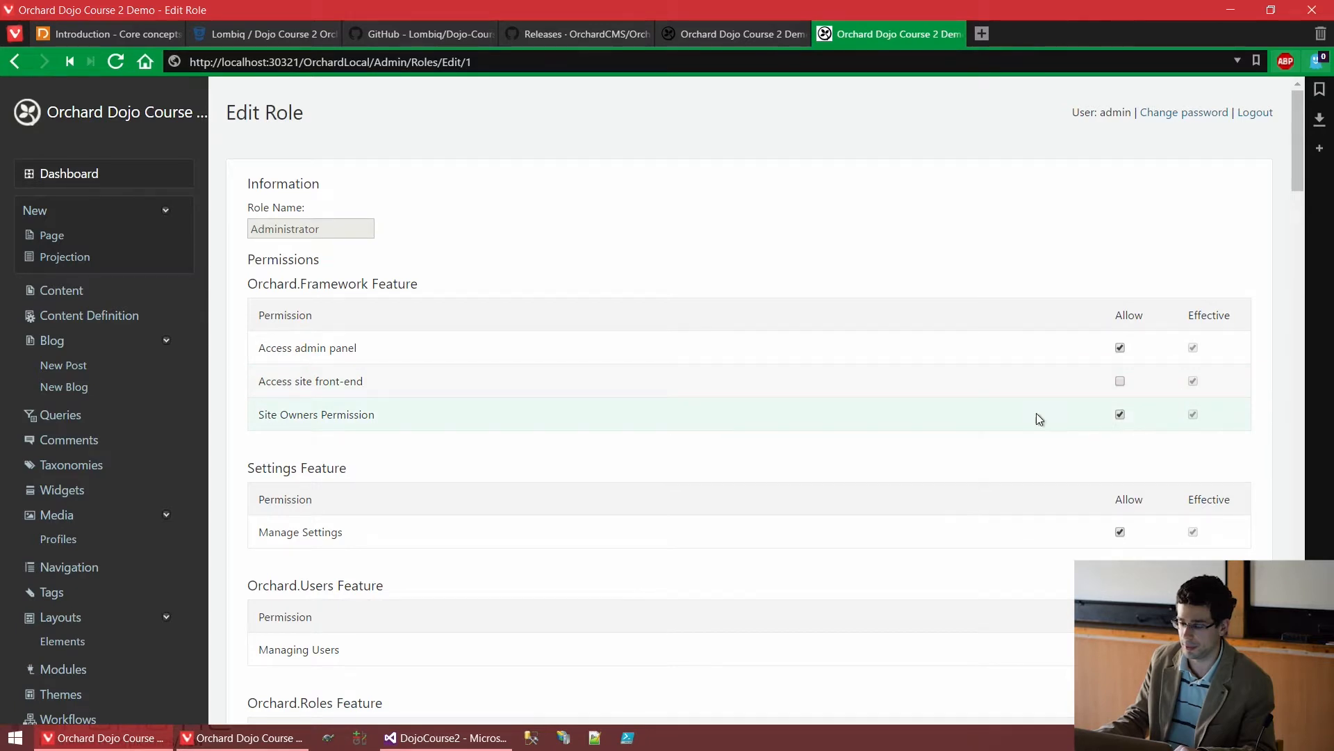
{"action": "scroll", "coordinate": [1027, 411], "scroll_direction": "down", "scroll_amount": 3}
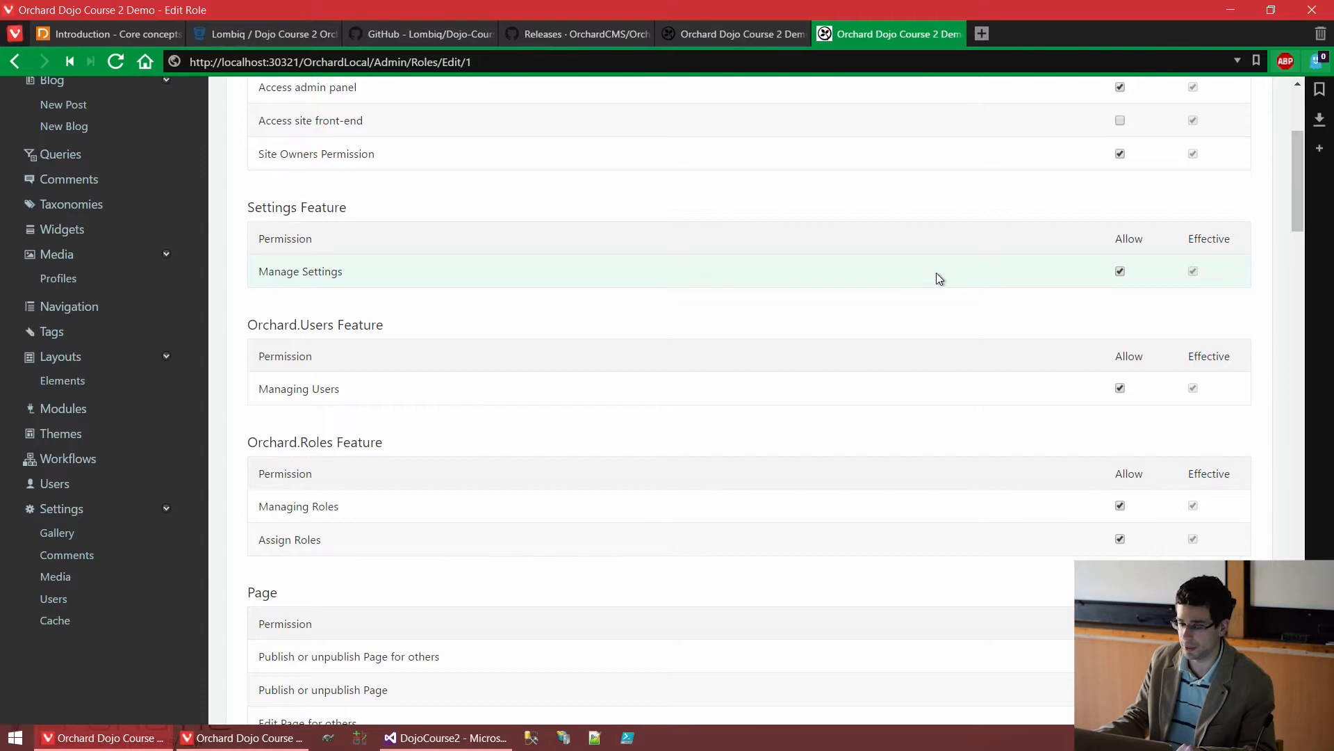
{"action": "scroll", "coordinate": [344, 346], "scroll_direction": "down", "scroll_amount": 1}
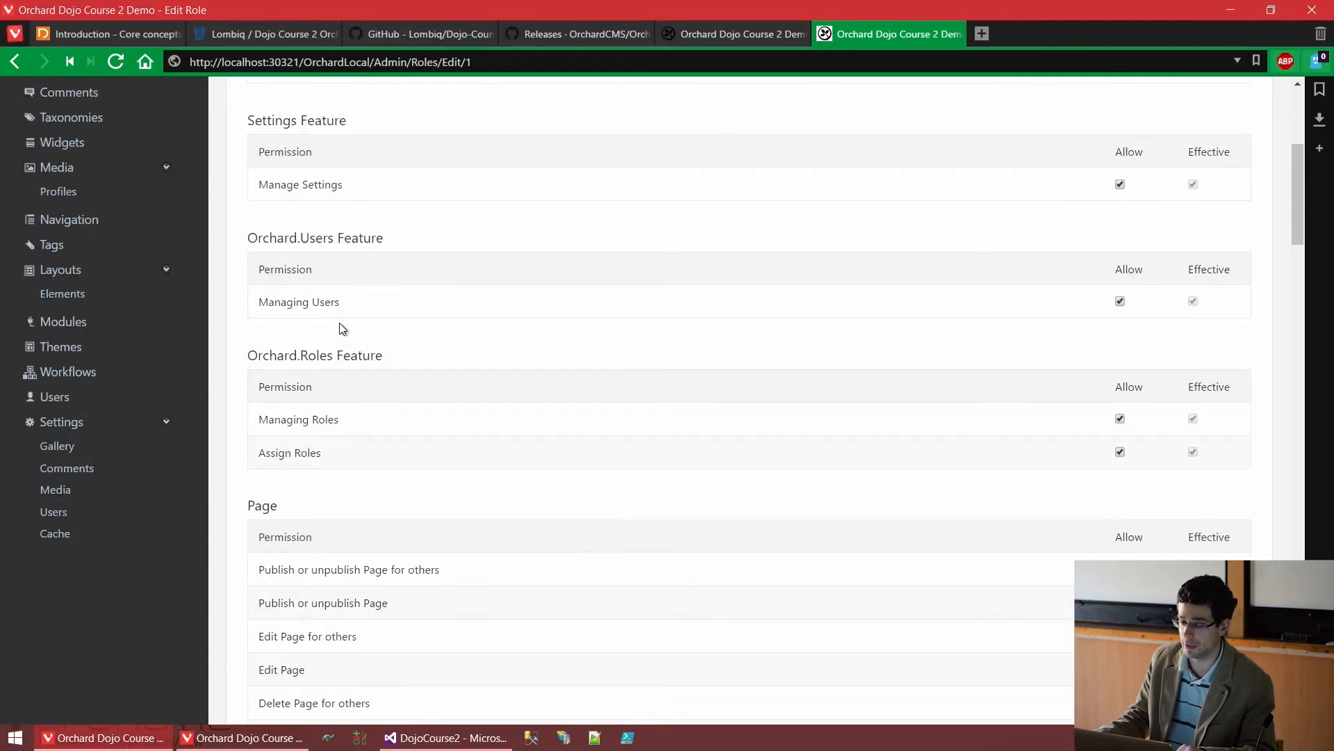
{"action": "left_click_drag", "start_coordinate": [248, 244], "coordinate": [383, 236]}
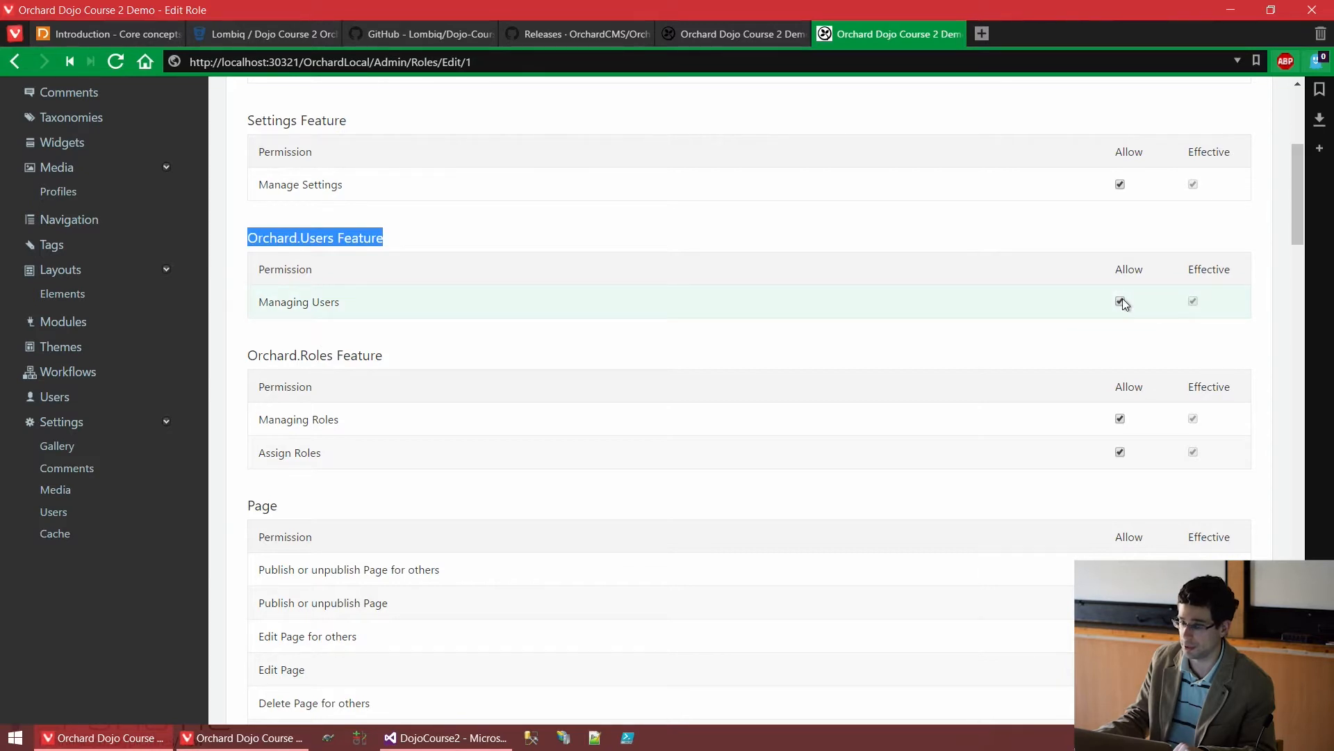
{"action": "middle_click", "coordinate": [866, 35]}
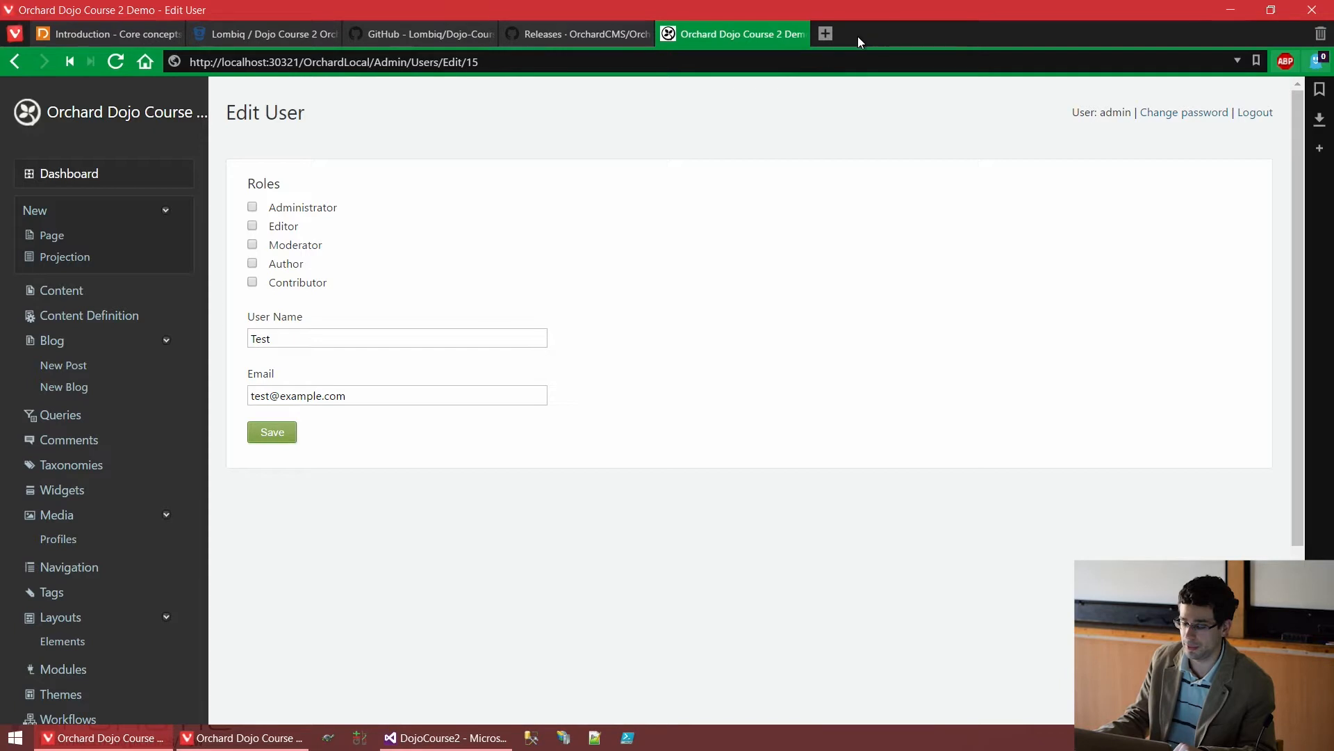
Tick the Administrator role for the Test user and save
{"action": "left_click", "coordinate": [316, 209]}
{"action": "left_click", "coordinate": [280, 431]}
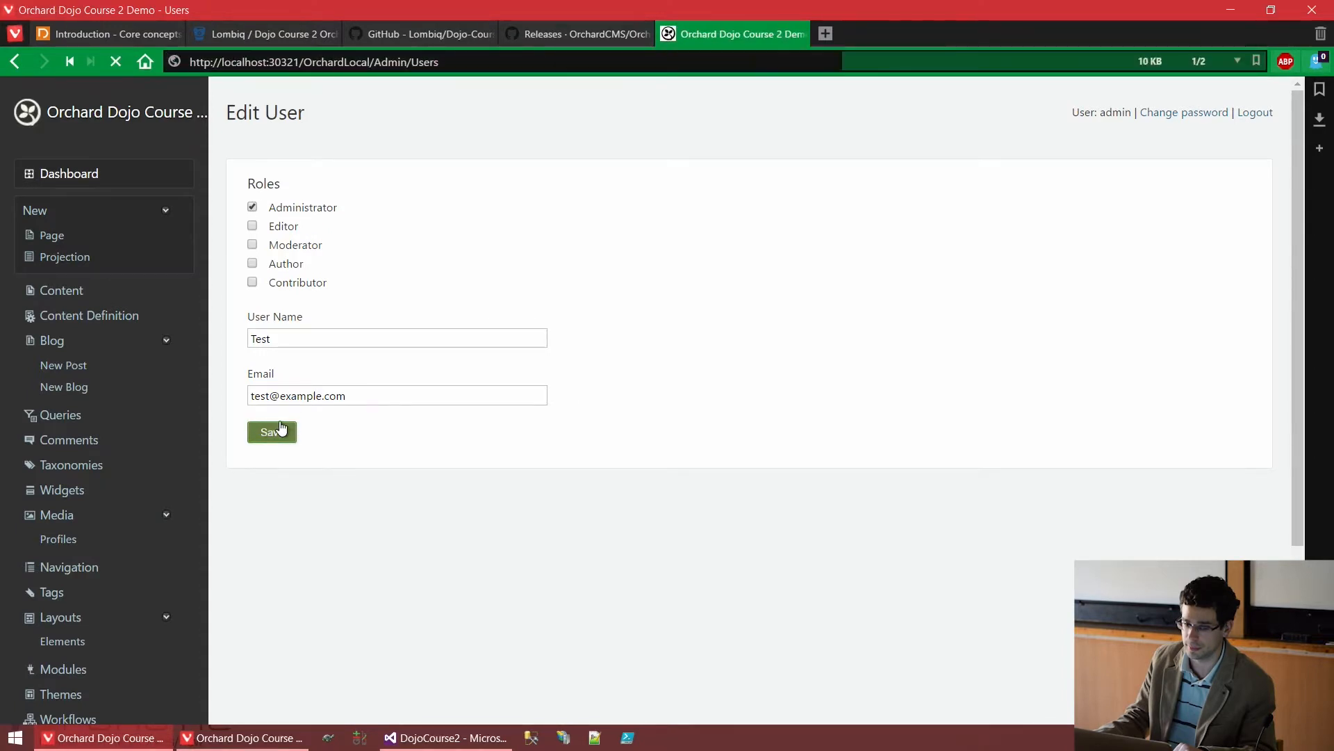
{"action": "left_click", "coordinate": [280, 740]}
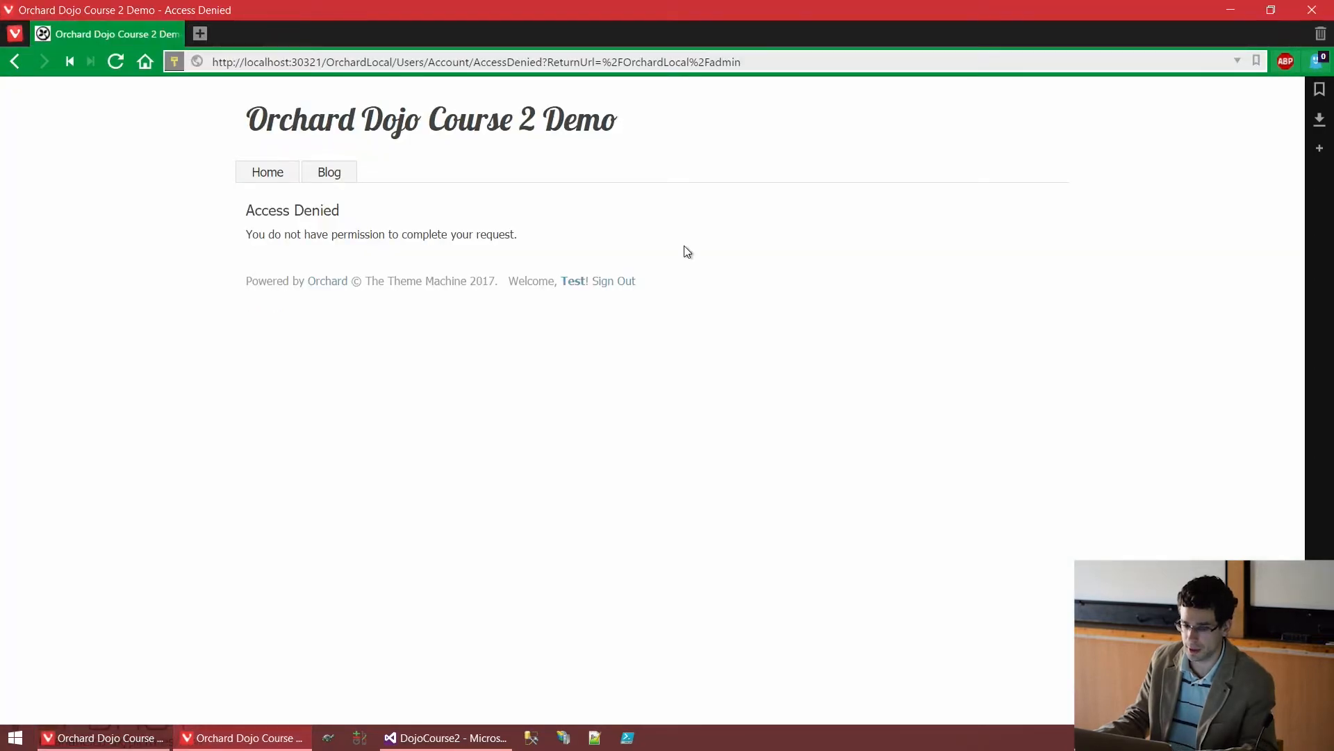
Reload as Test to reach the Dashboard, visit the home page, then return to the Users window
{"action": "key", "text": "F5"}
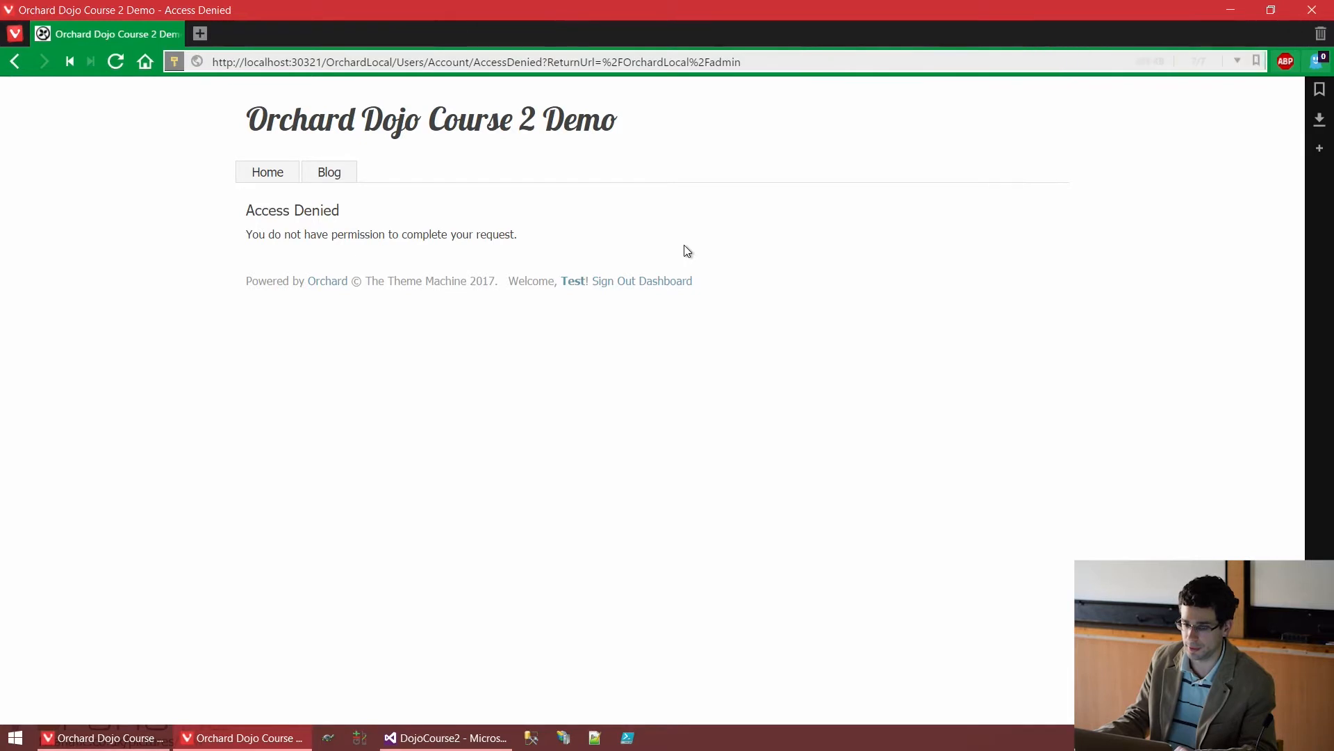
{"action": "left_click", "coordinate": [678, 283]}
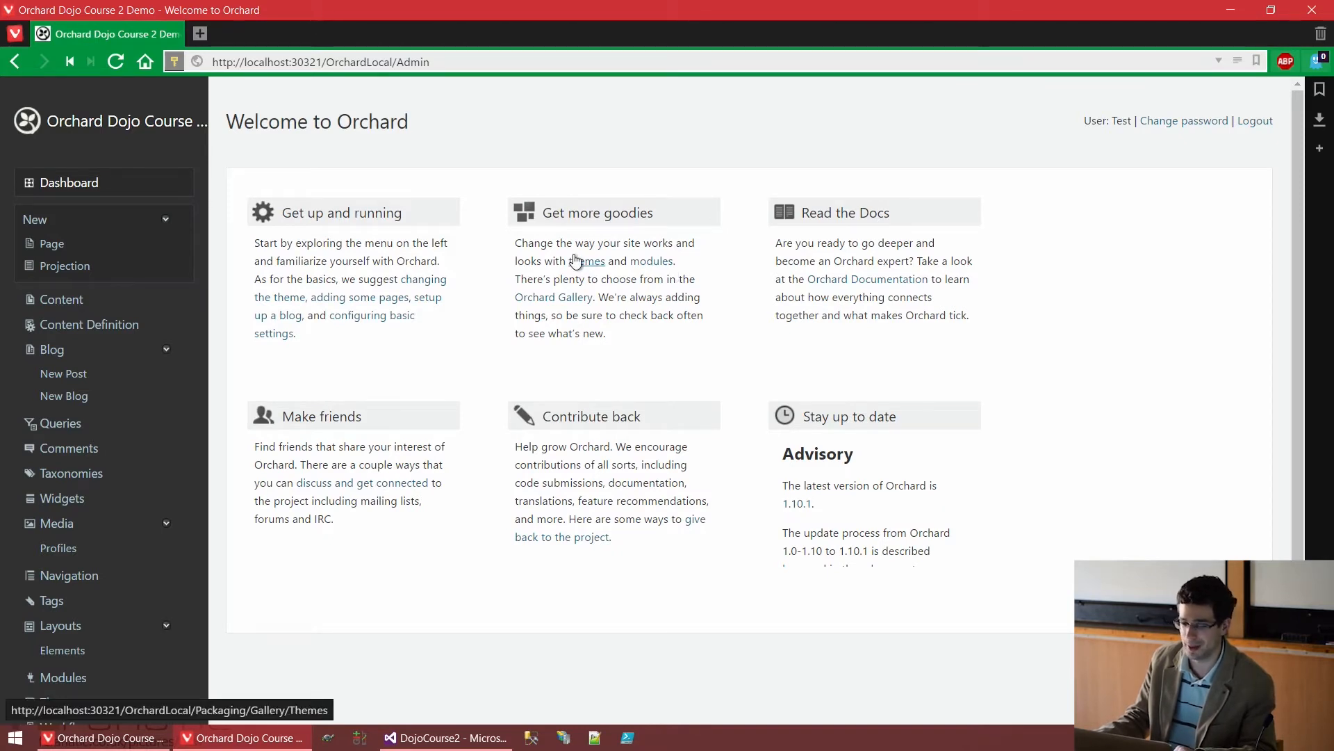
{"action": "left_click", "coordinate": [136, 132]}
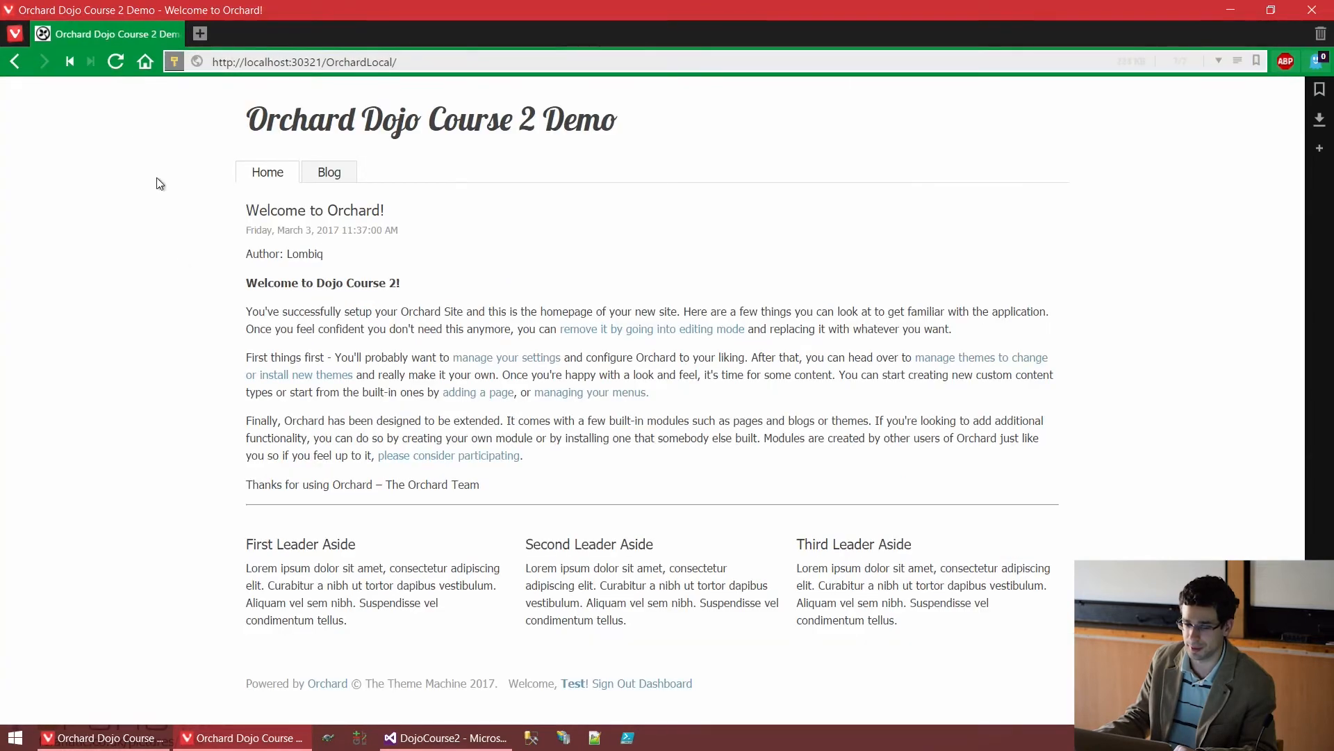
{"action": "left_click", "coordinate": [111, 738]}
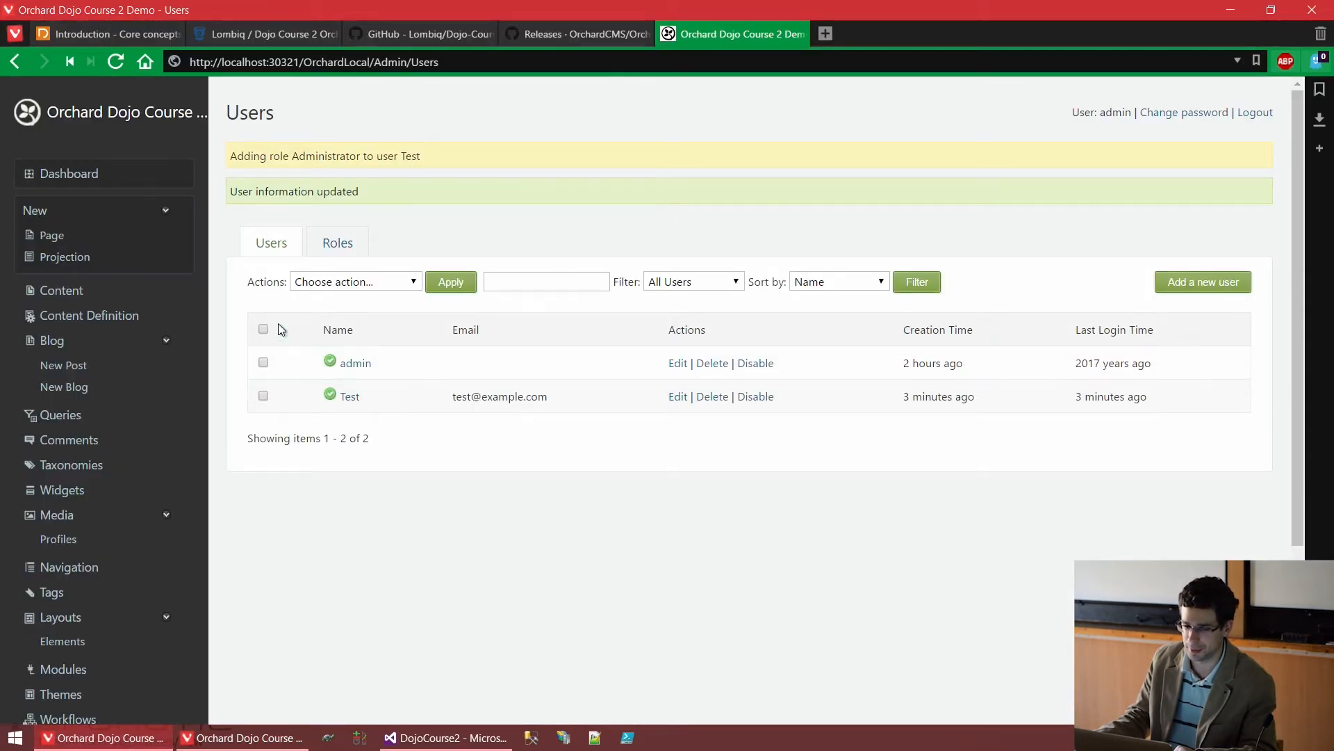
Open the Roles list in a new tab and view the Anonymous role's permissions
{"action": "middle_click", "coordinate": [339, 245]}
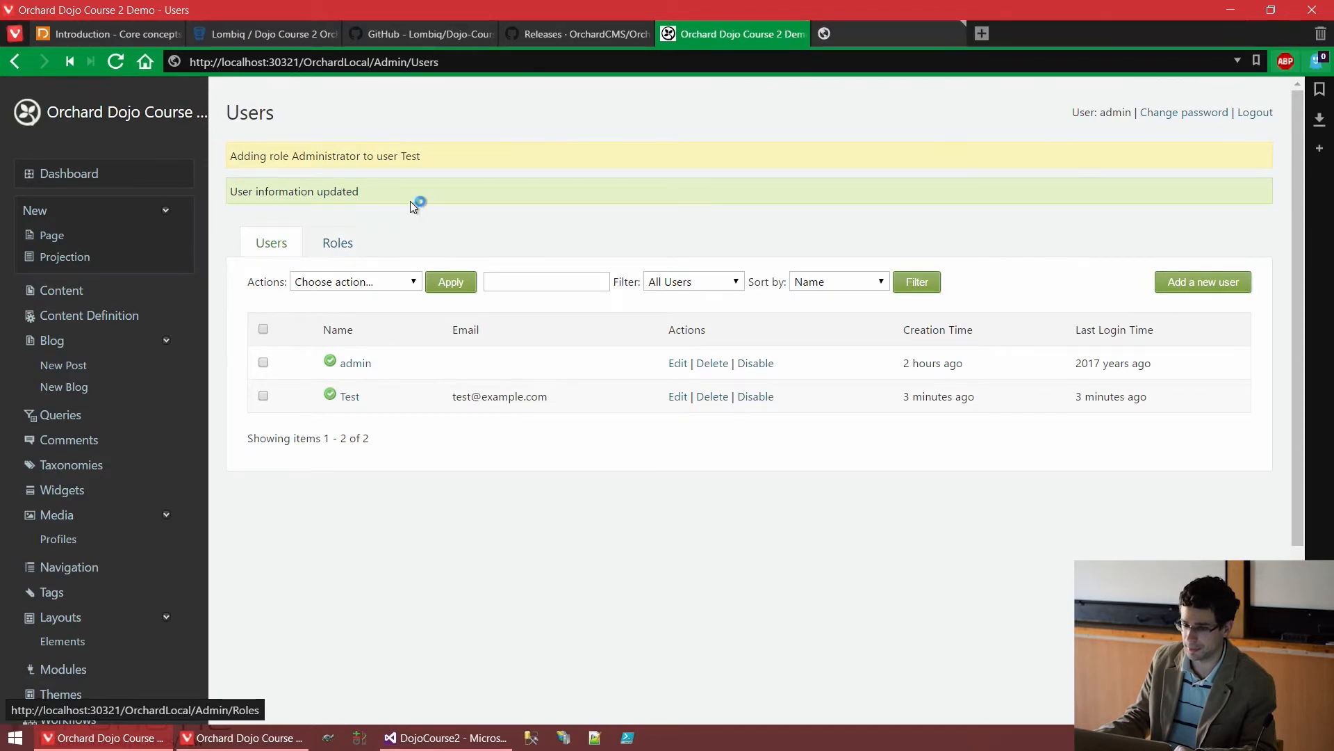
{"action": "left_click", "coordinate": [916, 32]}
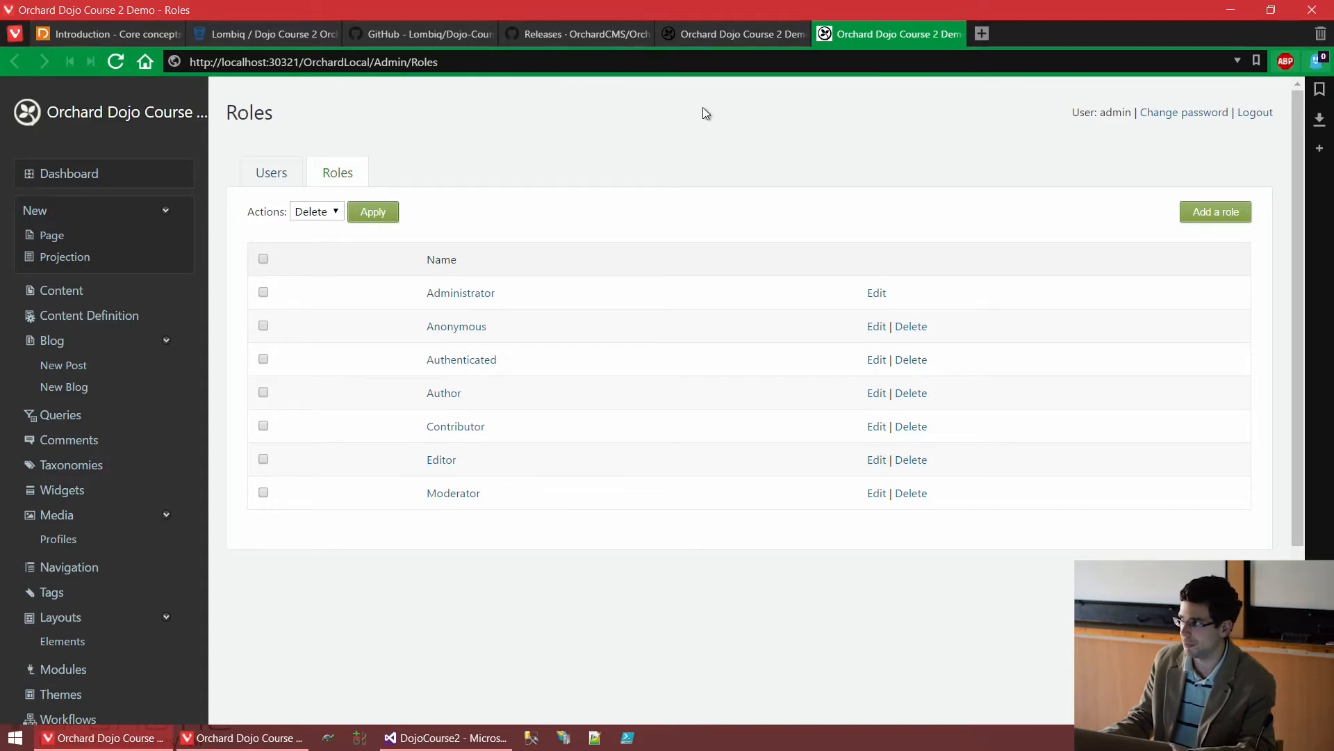
{"action": "left_click", "coordinate": [457, 326]}
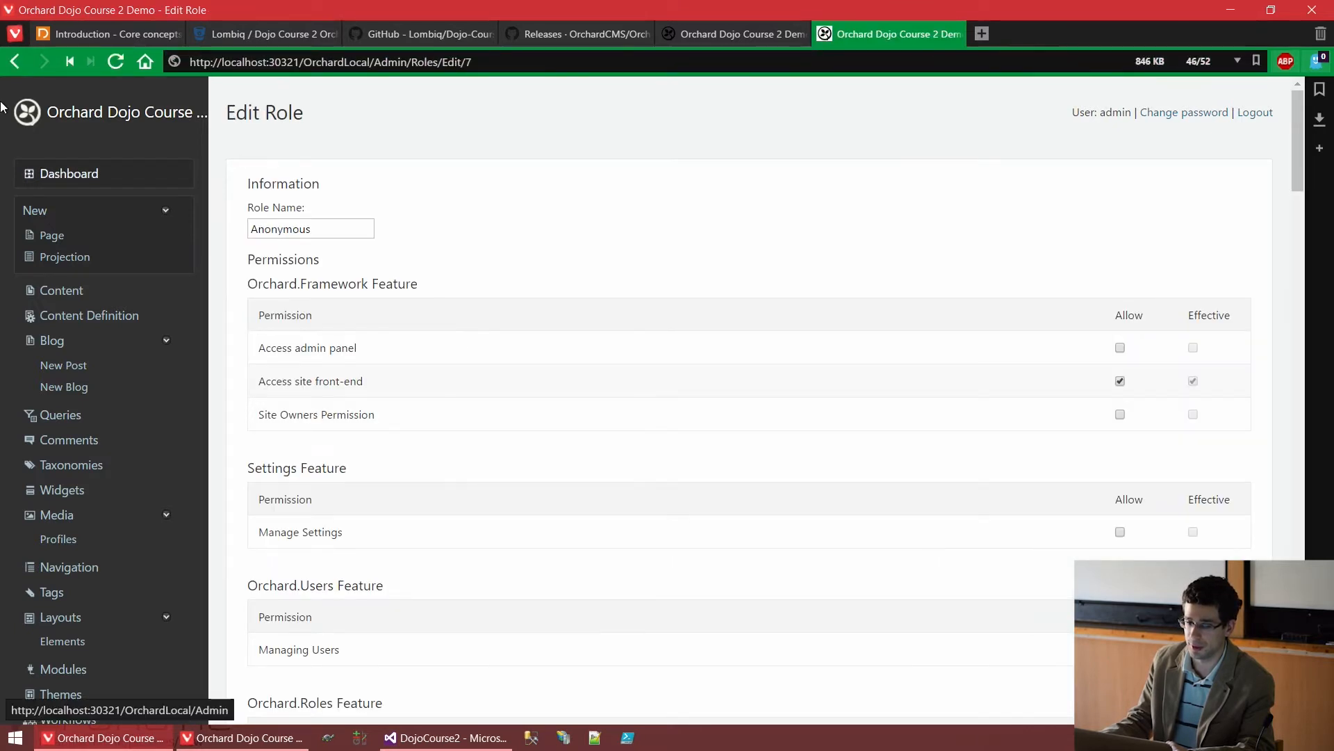
{"action": "left_click", "coordinate": [7, 70]}
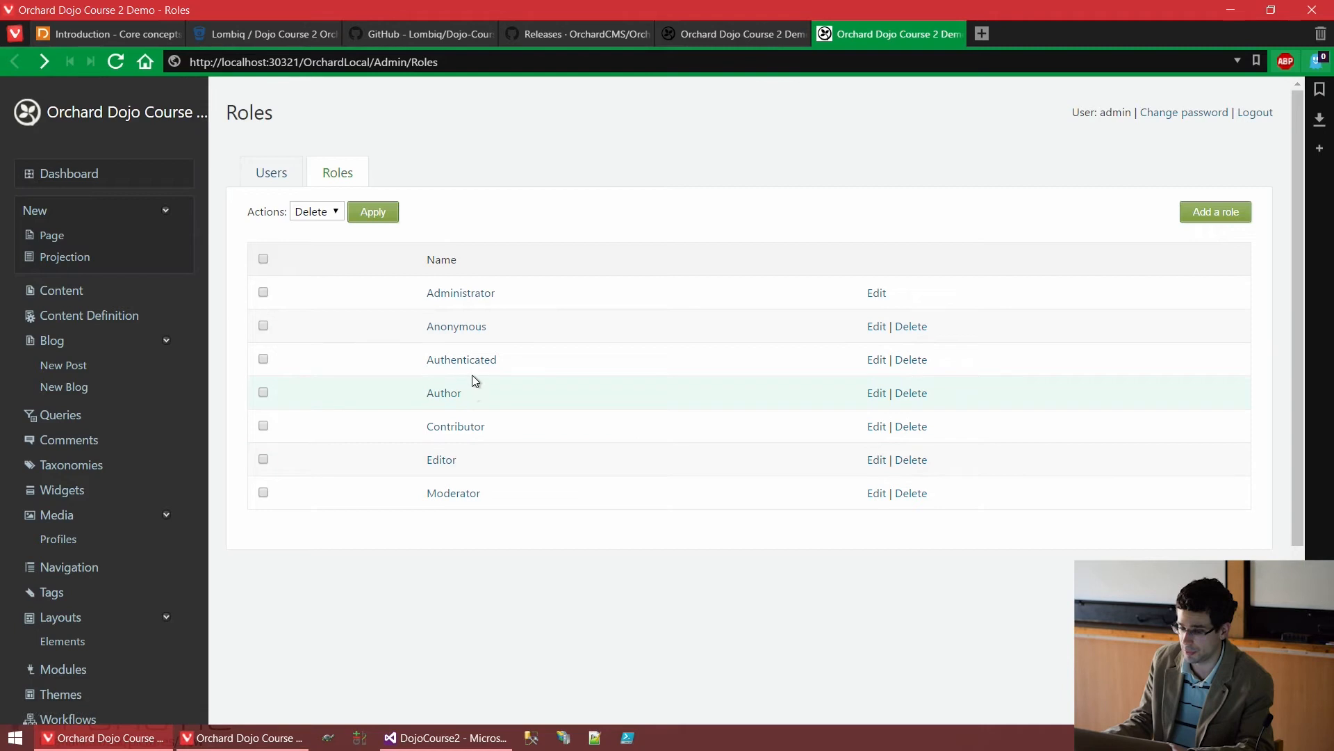
{"action": "left_click", "coordinate": [471, 332]}
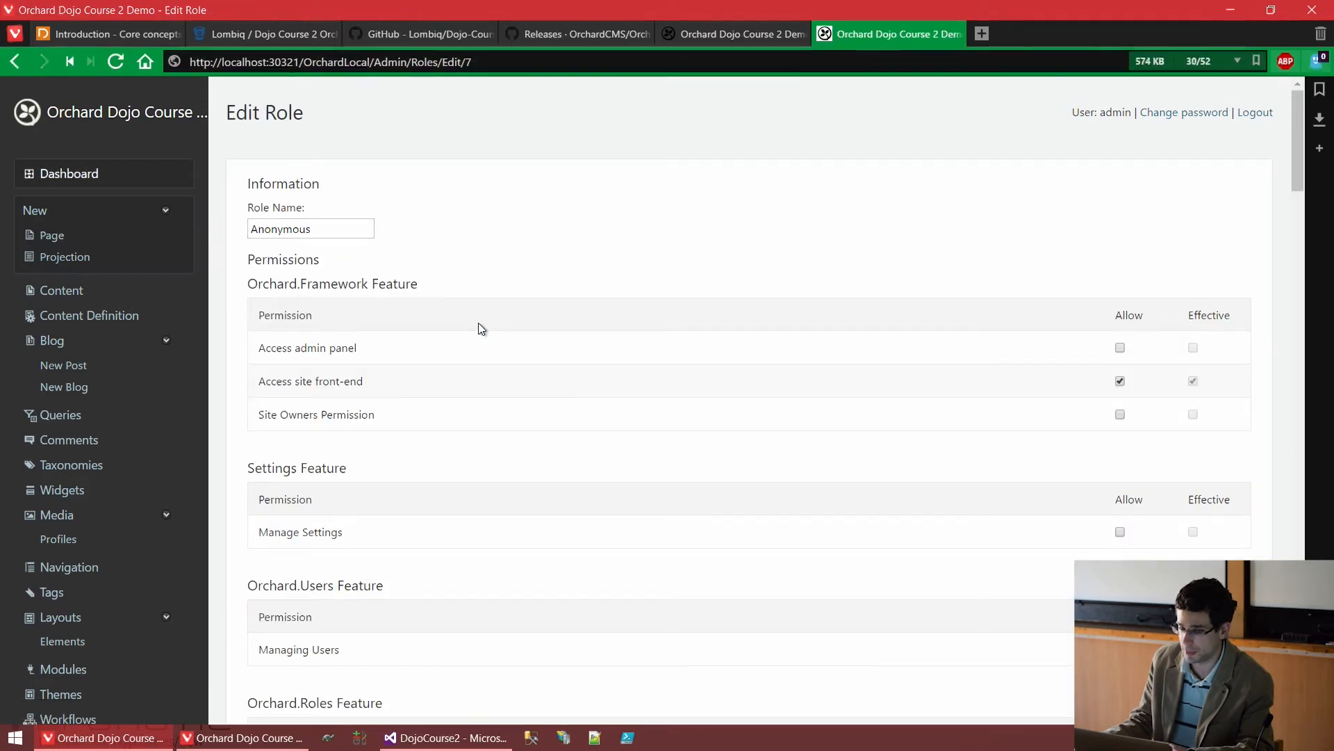
{"action": "left_click_drag", "start_coordinate": [356, 347], "coordinate": [262, 349]}
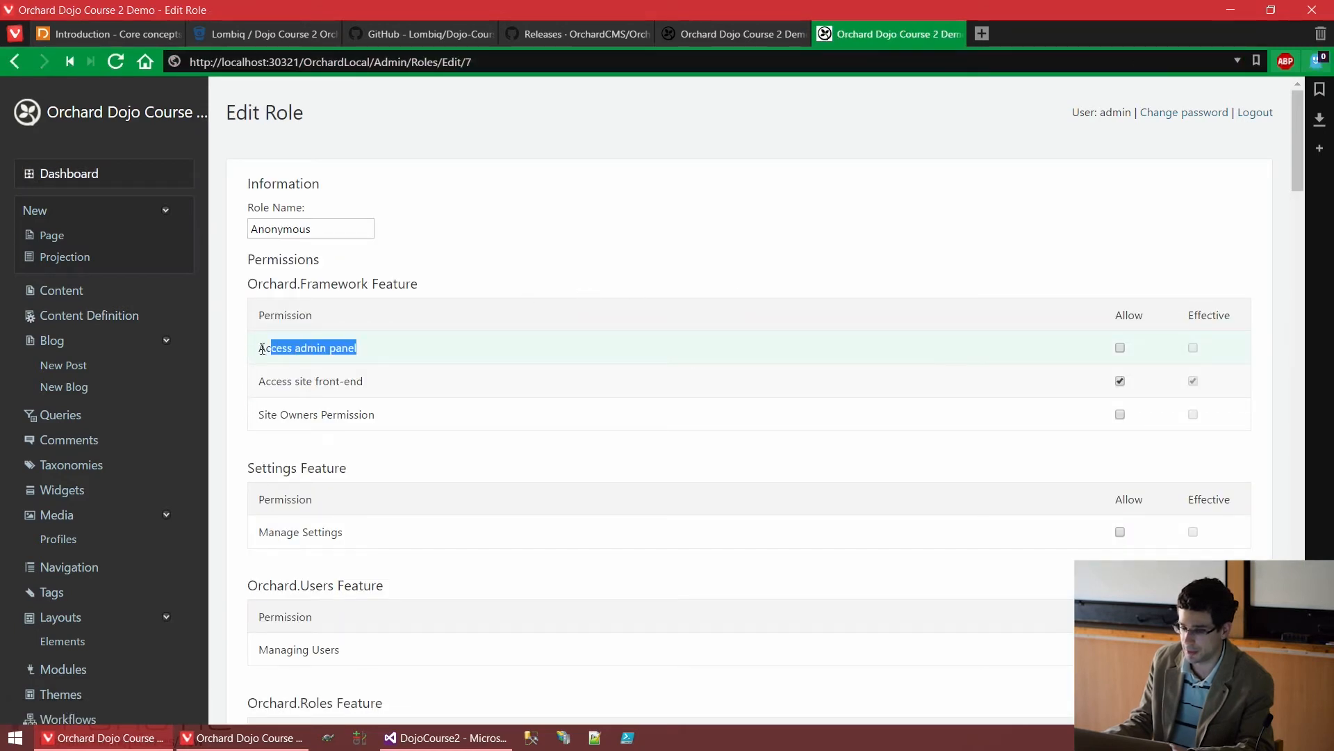
{"action": "left_click", "coordinate": [355, 379]}
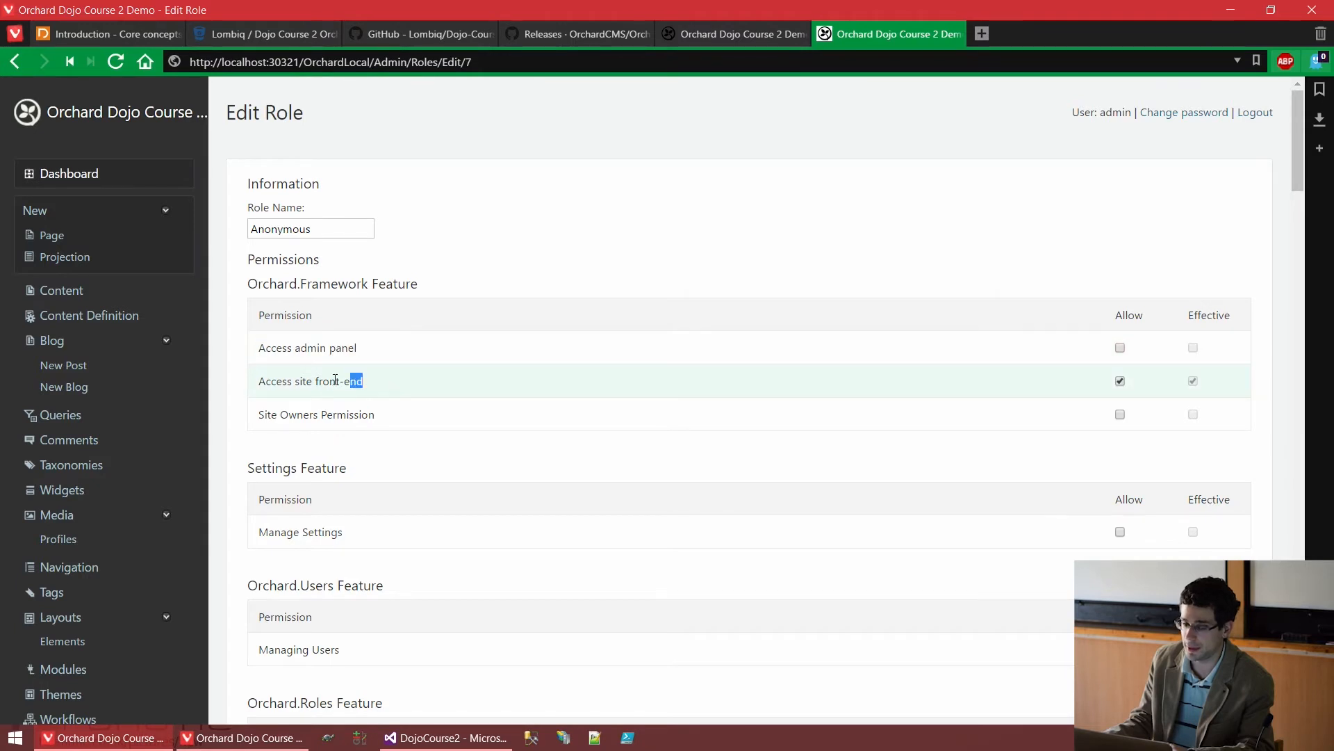
{"action": "left_click_drag", "start_coordinate": [335, 379], "coordinate": [263, 388]}
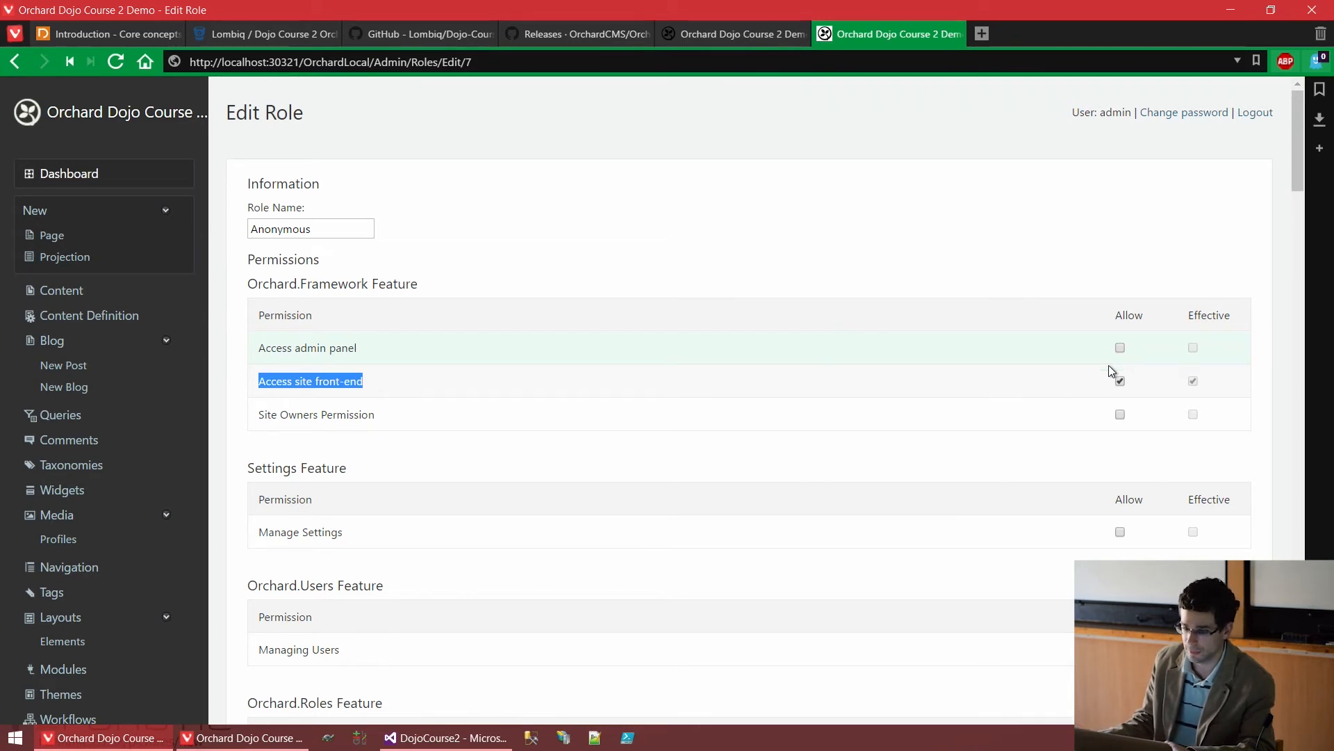
{"action": "left_click", "coordinate": [1078, 268]}
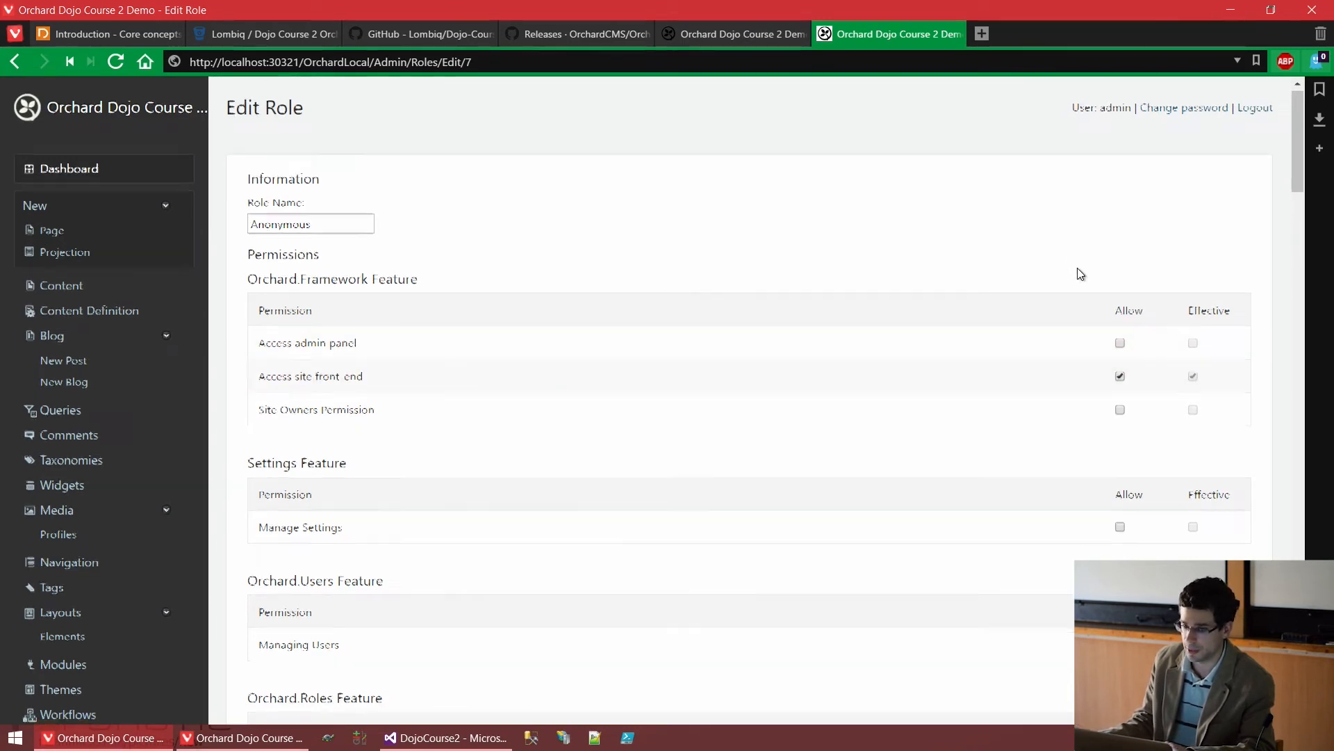
{"action": "scroll", "coordinate": [1079, 268], "scroll_direction": "down", "scroll_amount": 7}
{"action": "scroll", "coordinate": [1079, 269], "scroll_direction": "down", "scroll_amount": 10}
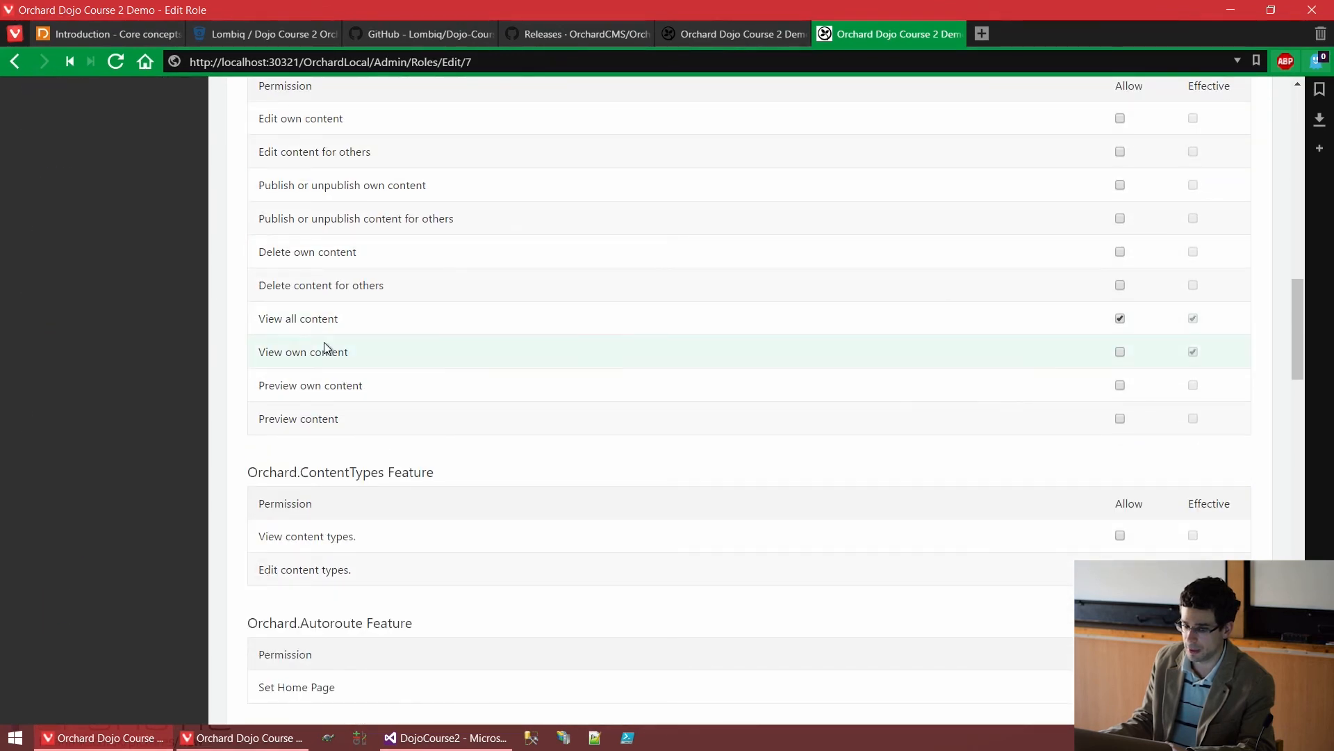
{"action": "left_click_drag", "start_coordinate": [340, 321], "coordinate": [268, 321]}
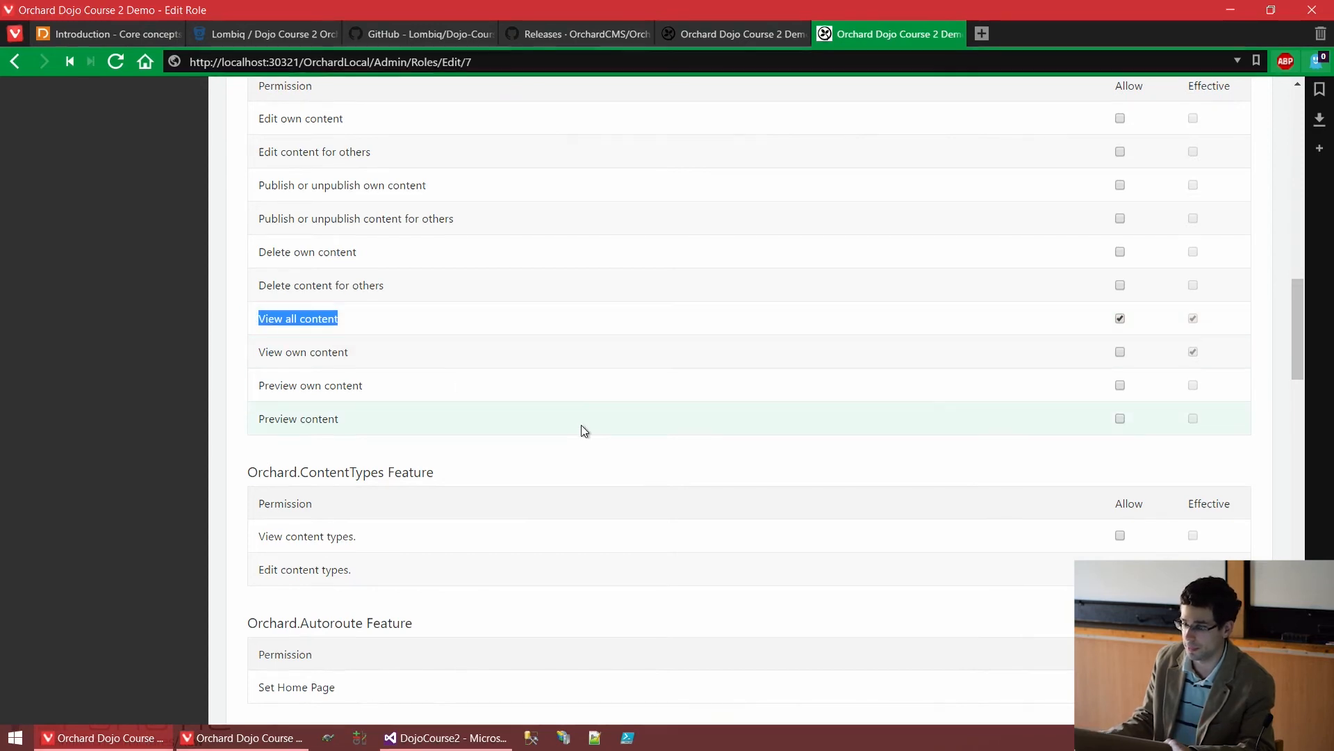
{"action": "scroll", "coordinate": [582, 430], "scroll_direction": "down", "scroll_amount": 10}
{"action": "scroll", "coordinate": [581, 424], "scroll_direction": "down", "scroll_amount": 4}
{"action": "left_click_drag", "start_coordinate": [334, 235], "coordinate": [261, 236]}
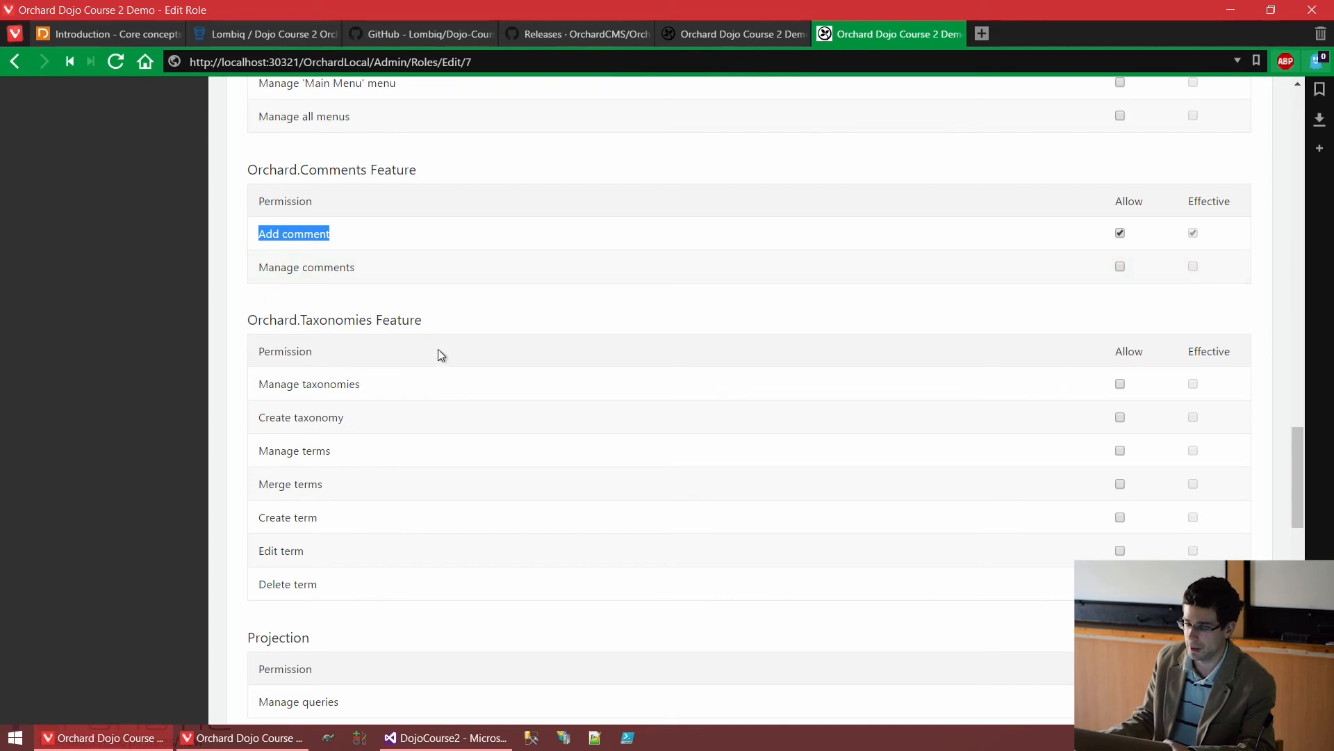
{"action": "scroll", "coordinate": [437, 349], "scroll_direction": "down", "scroll_amount": 10}
{"action": "scroll", "coordinate": [439, 355], "scroll_direction": "down", "scroll_amount": 5}
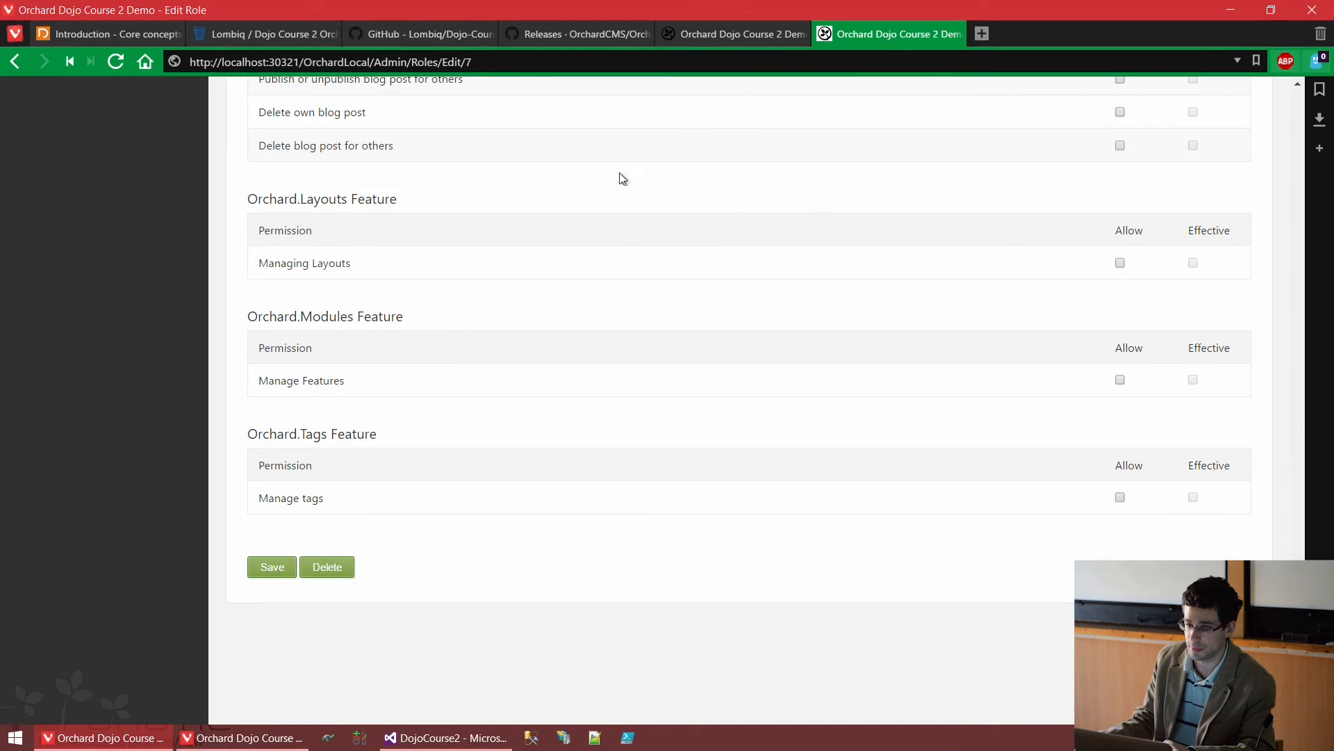
{"action": "left_click", "coordinate": [13, 62]}
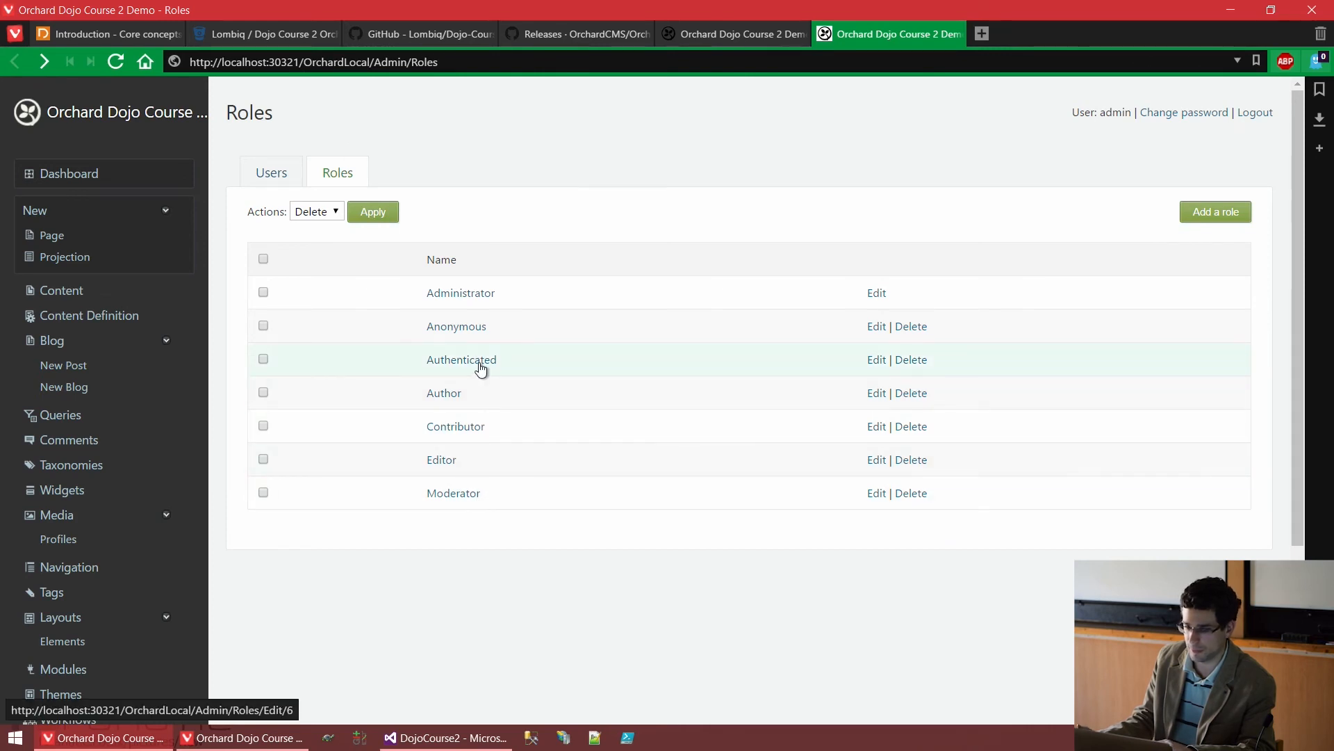
Use Add a role on the Roles page to bring up the empty Add Role form
{"action": "left_click_drag", "start_coordinate": [516, 360], "coordinate": [426, 359]}
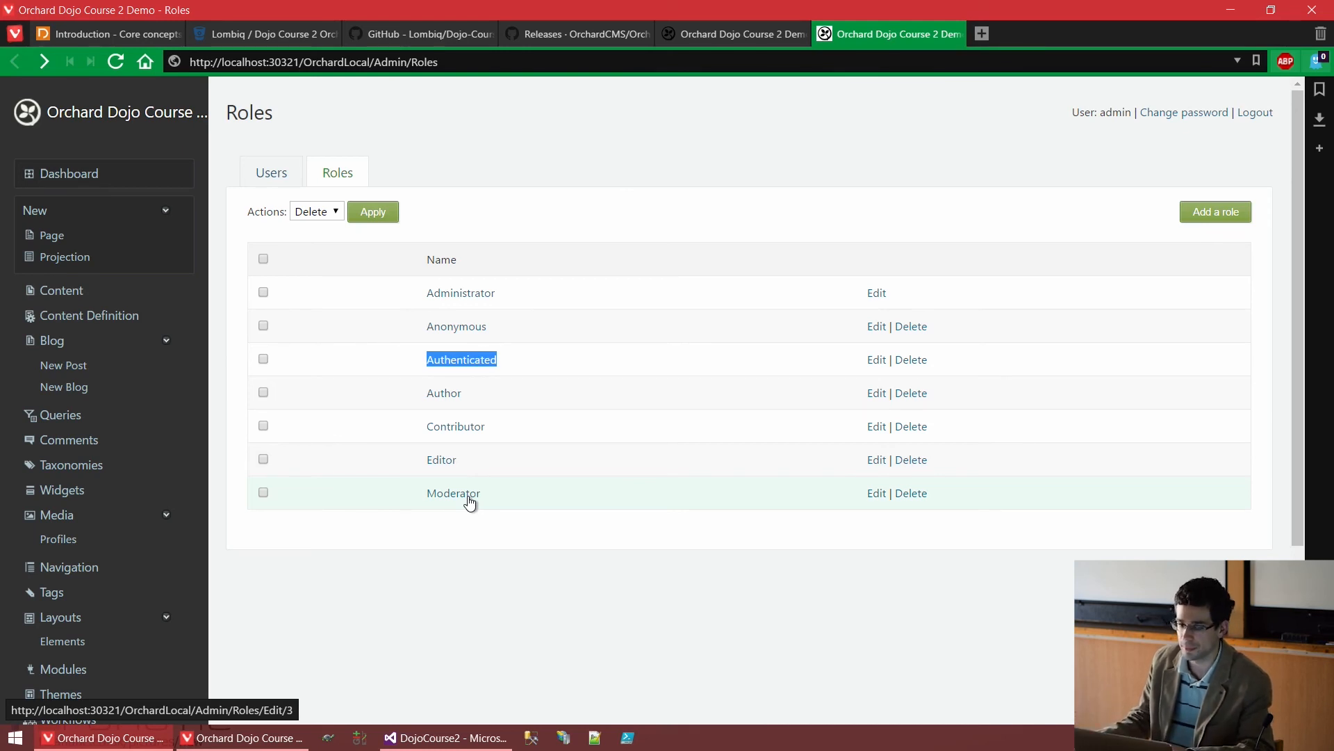
{"action": "mouse_move", "coordinate": [706, 48]}
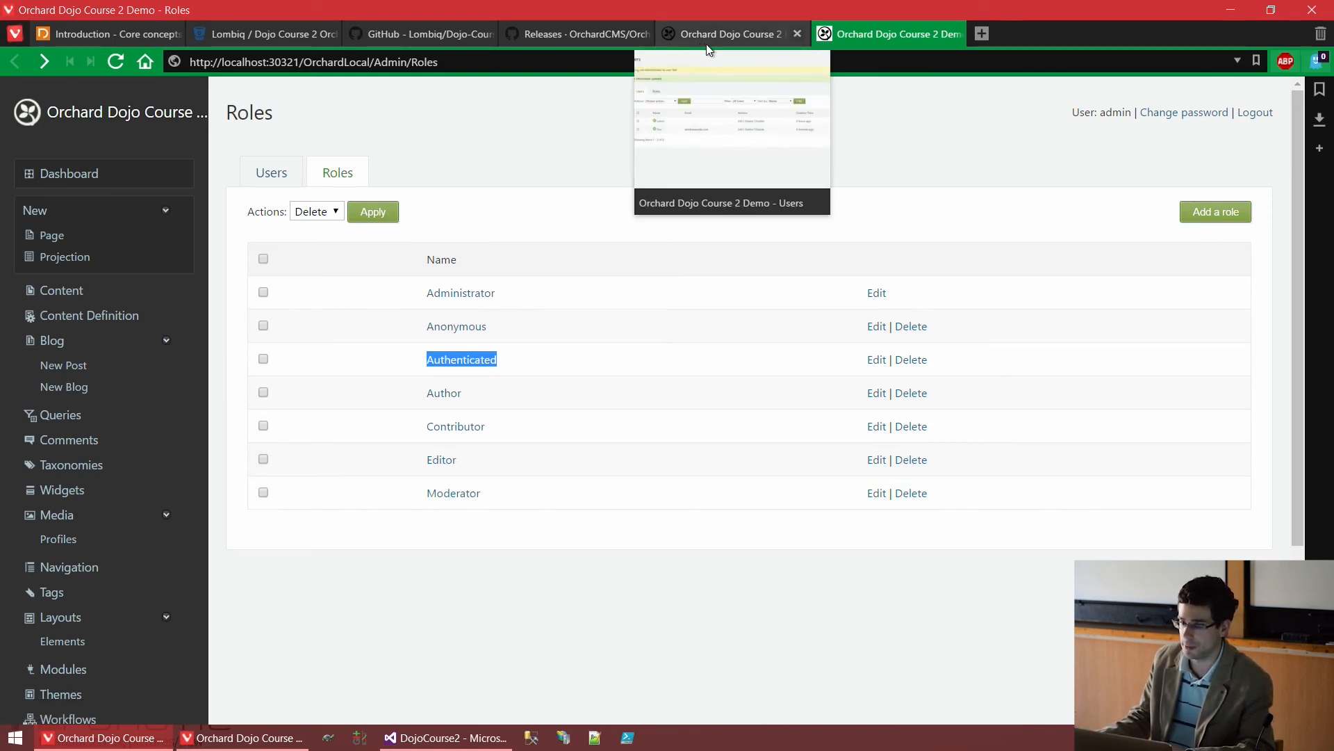
{"action": "left_click", "coordinate": [511, 174]}
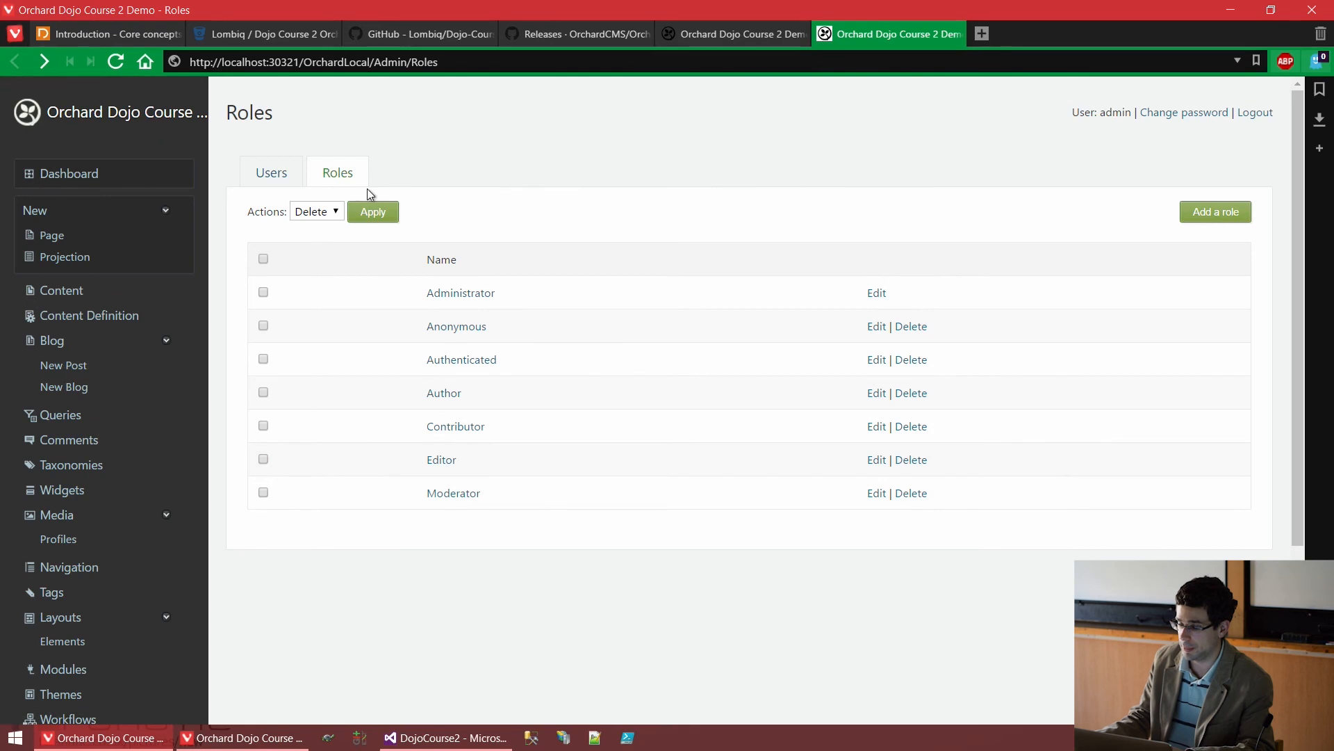
{"action": "left_click", "coordinate": [1230, 215]}
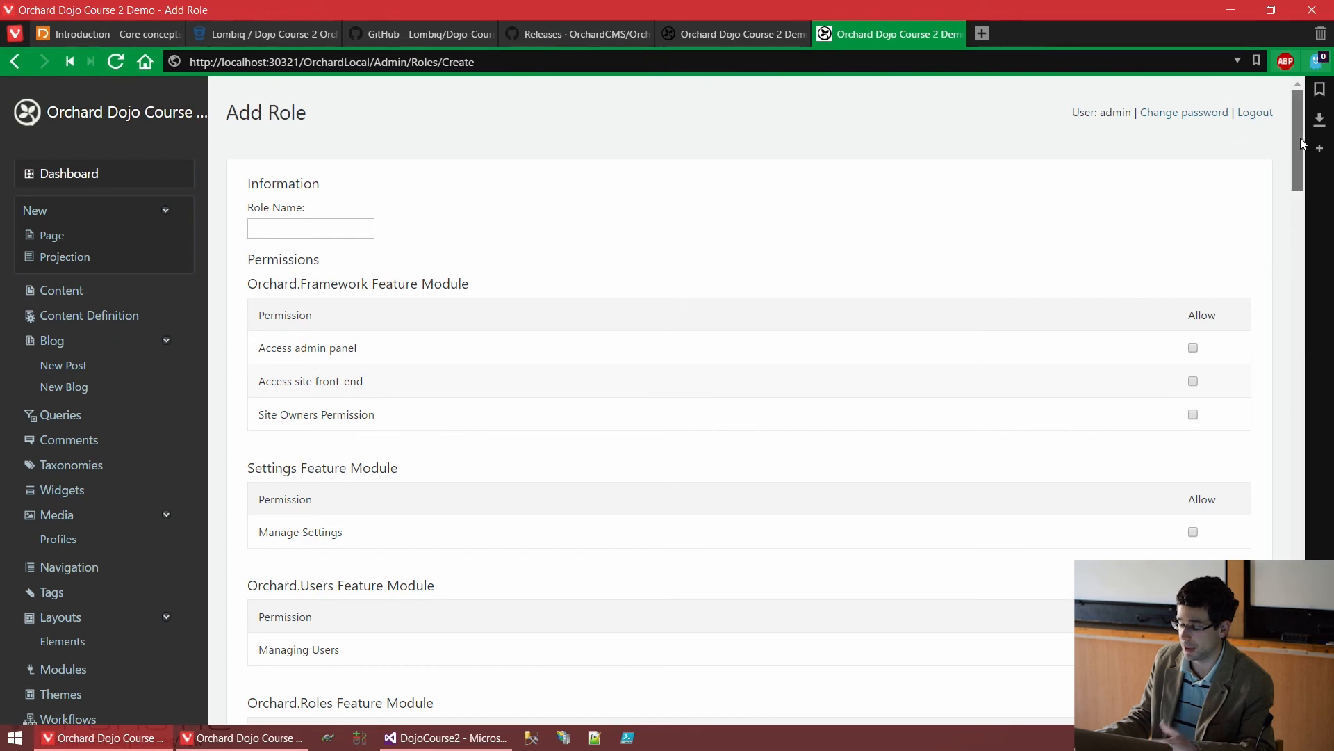
{"action": "left_click_drag", "start_coordinate": [1300, 139], "coordinate": [1240, 130]}
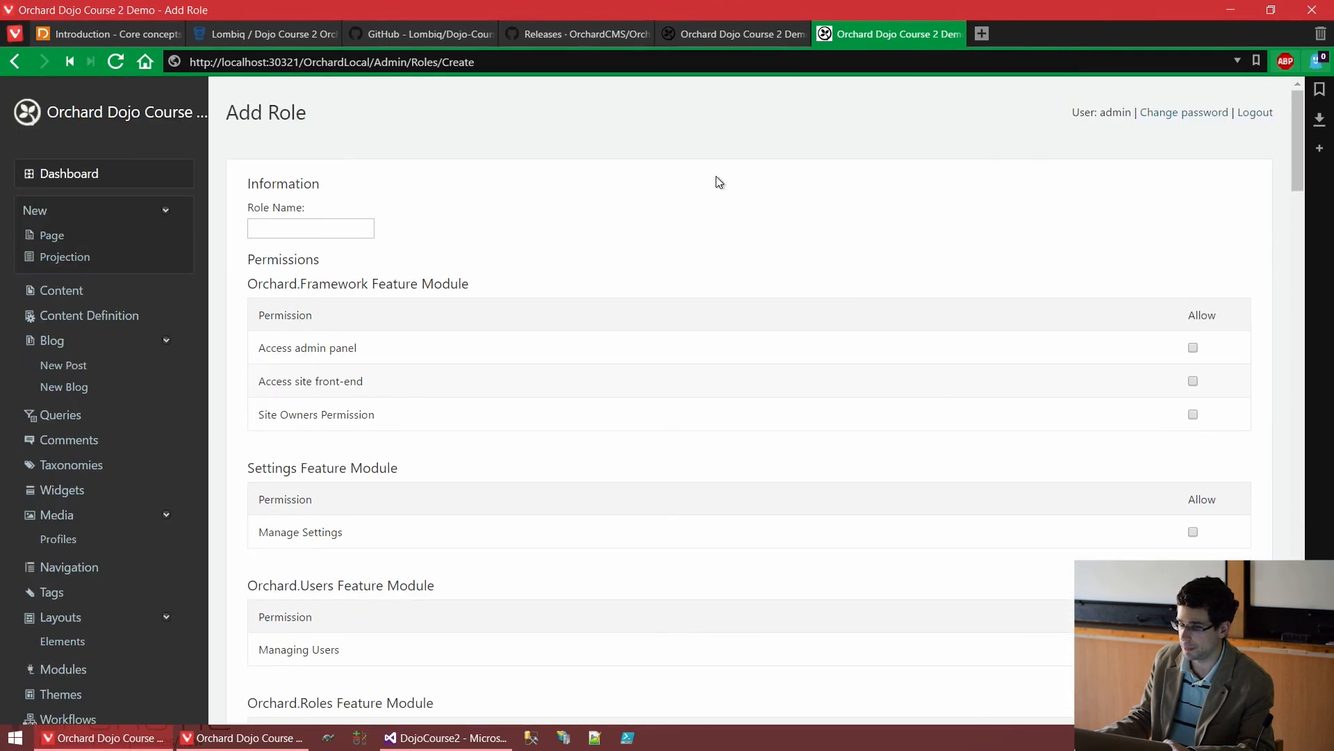